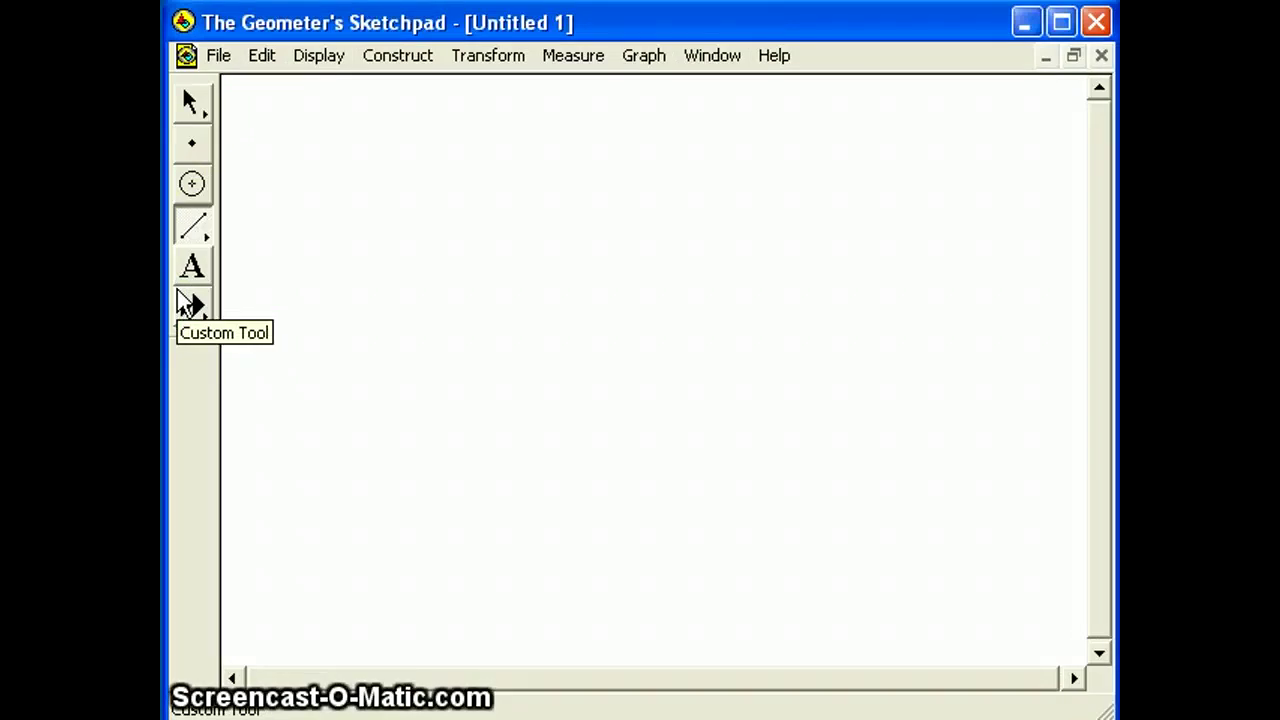
# Draw a short horizontal base segment with the Straightedge tool, then pick up the Compass
pyautogui.click(420, 445)
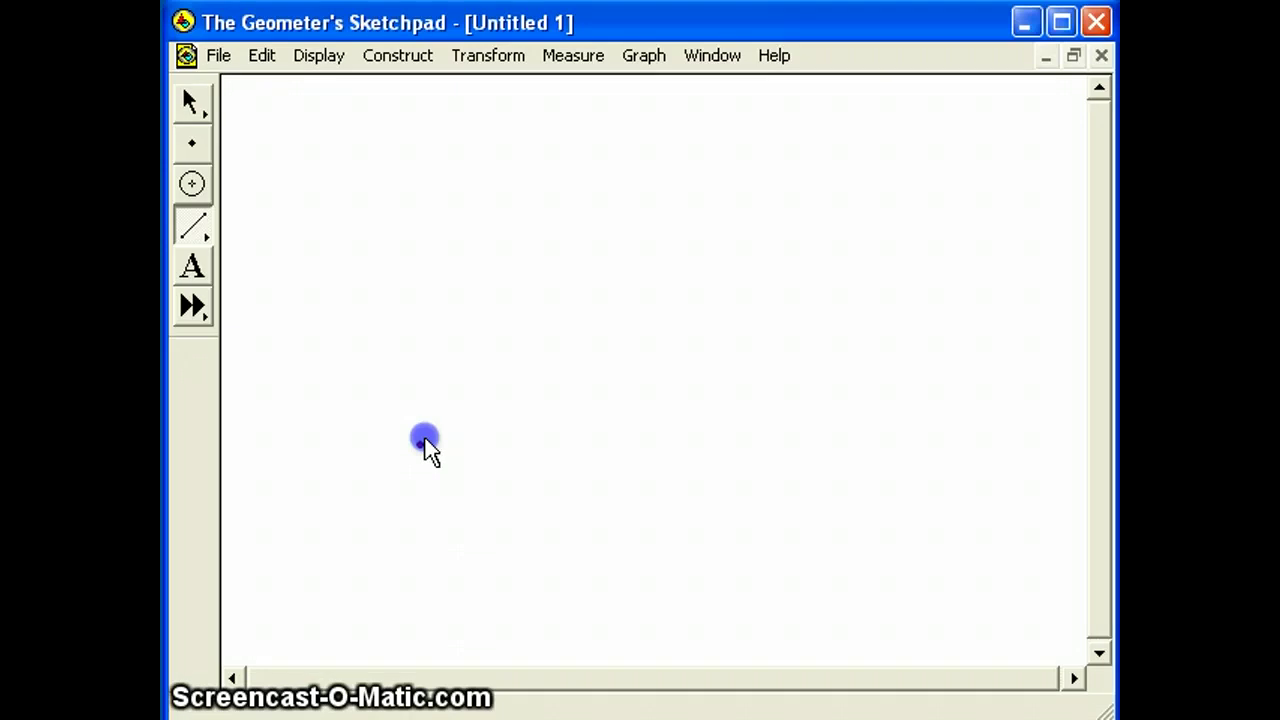
pyautogui.moveTo(426, 437); pyautogui.dragTo(520, 443)
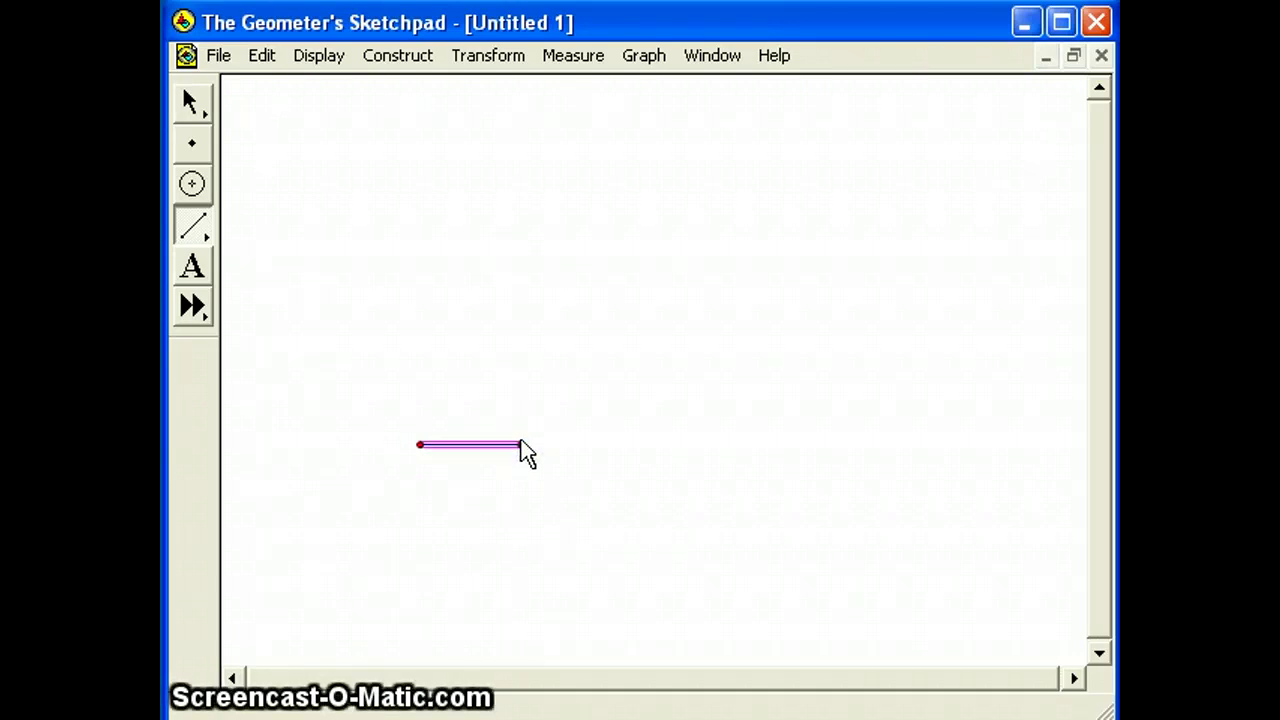
pyautogui.click(185, 188)
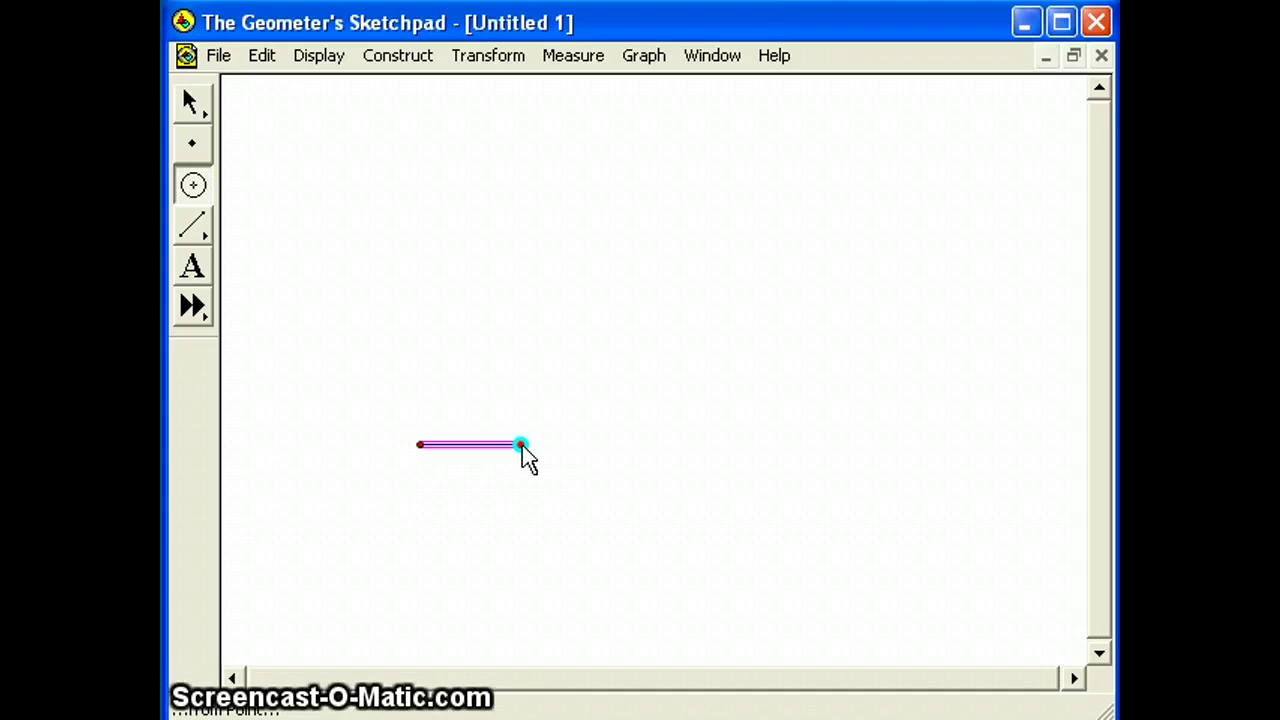
# Draw a compass circle centred on the segment's right endpoint, its radius reaching the left endpoint
pyautogui.click(522, 442)
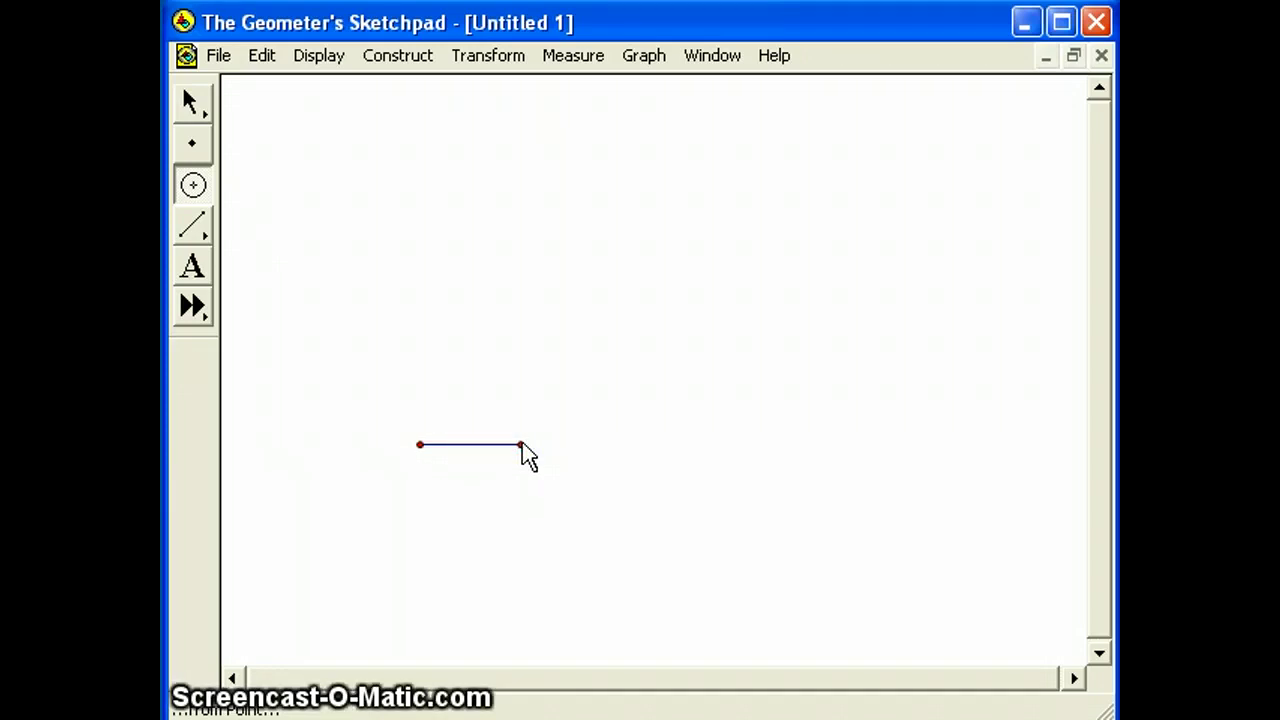
pyautogui.moveTo(522, 442); pyautogui.dragTo(422, 446)
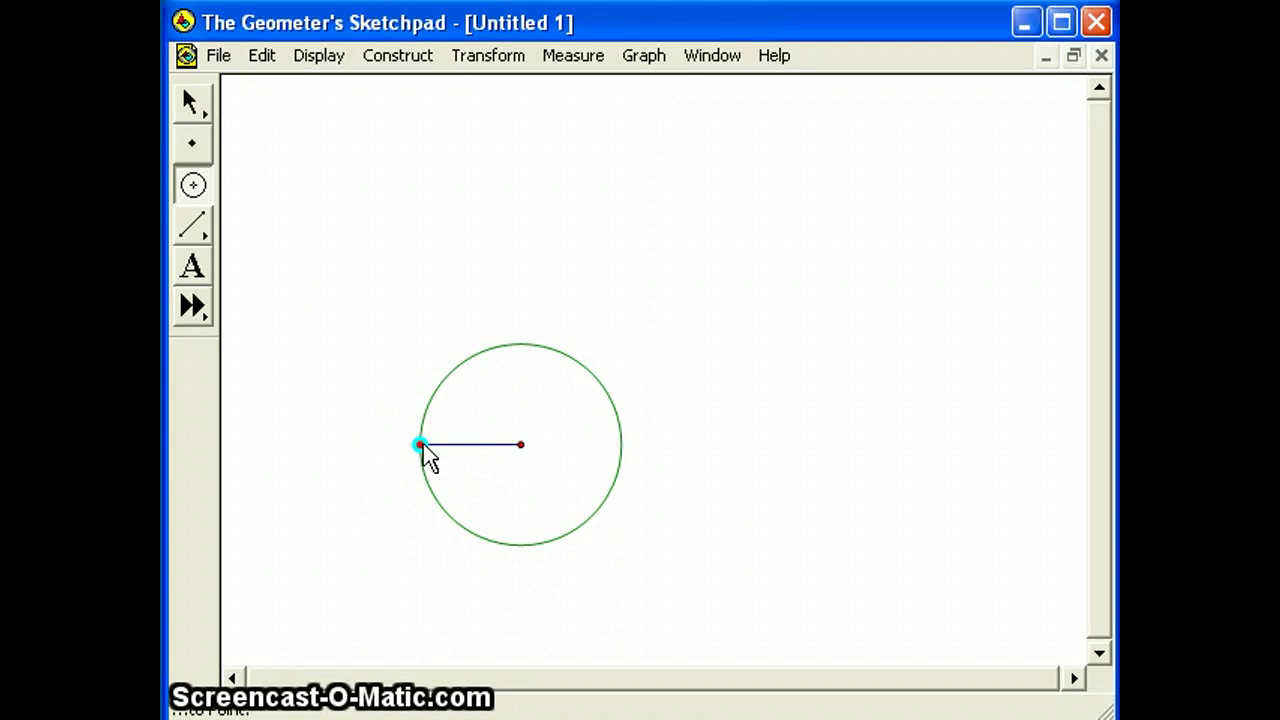
pyautogui.click(421, 445)
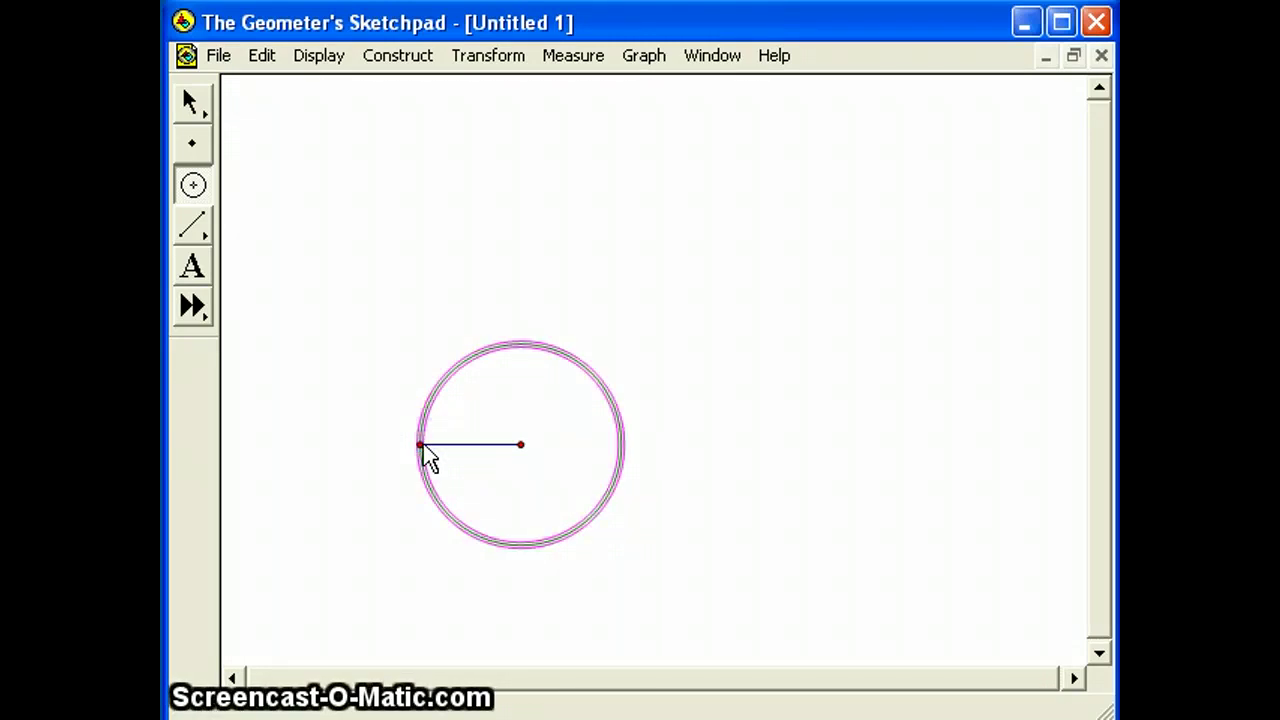
pyautogui.click(193, 102)
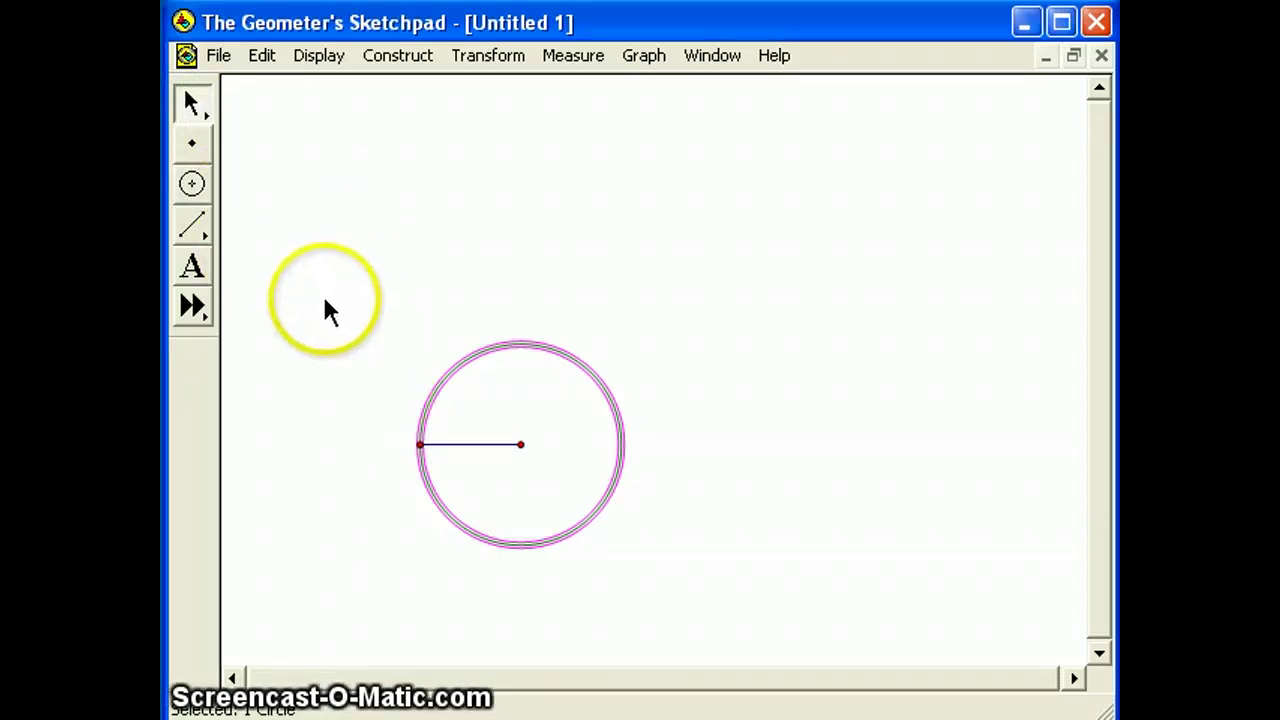
pyautogui.click(407, 272)
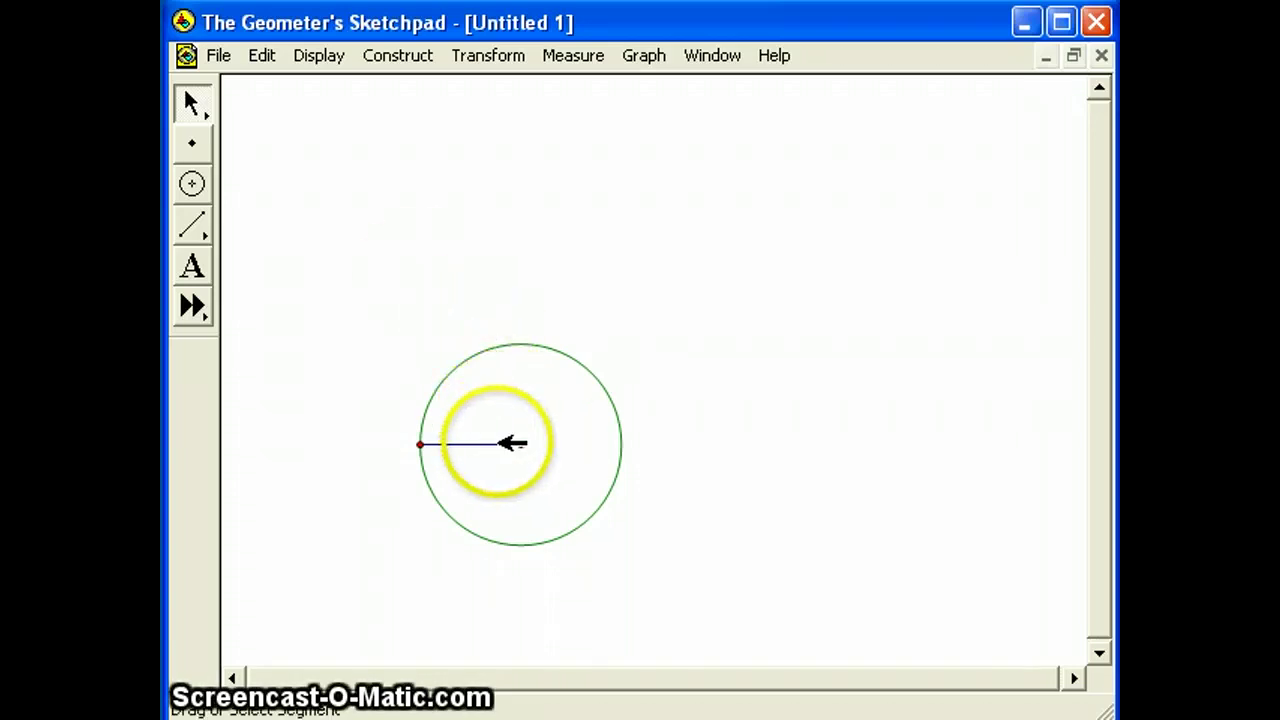
# Construct a line perpendicular to the base segment through its right endpoint
pyautogui.click(508, 443)
pyautogui.click(520, 444)
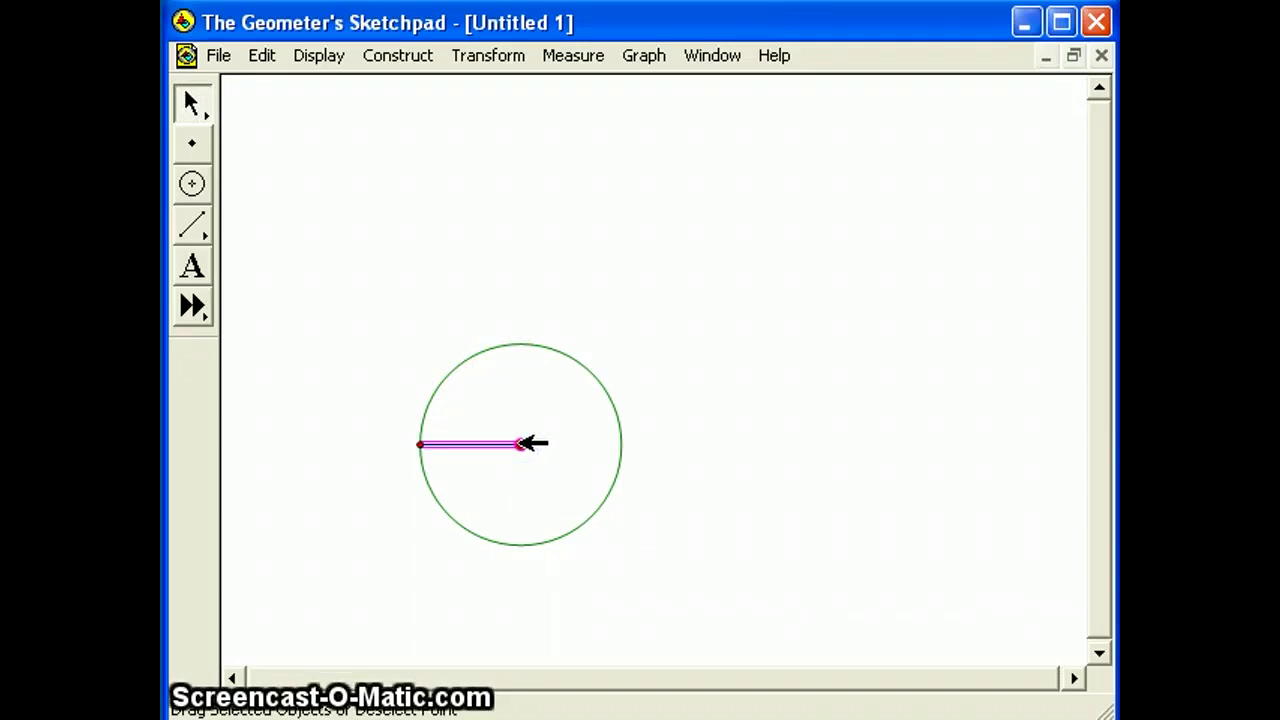
pyautogui.click(408, 60)
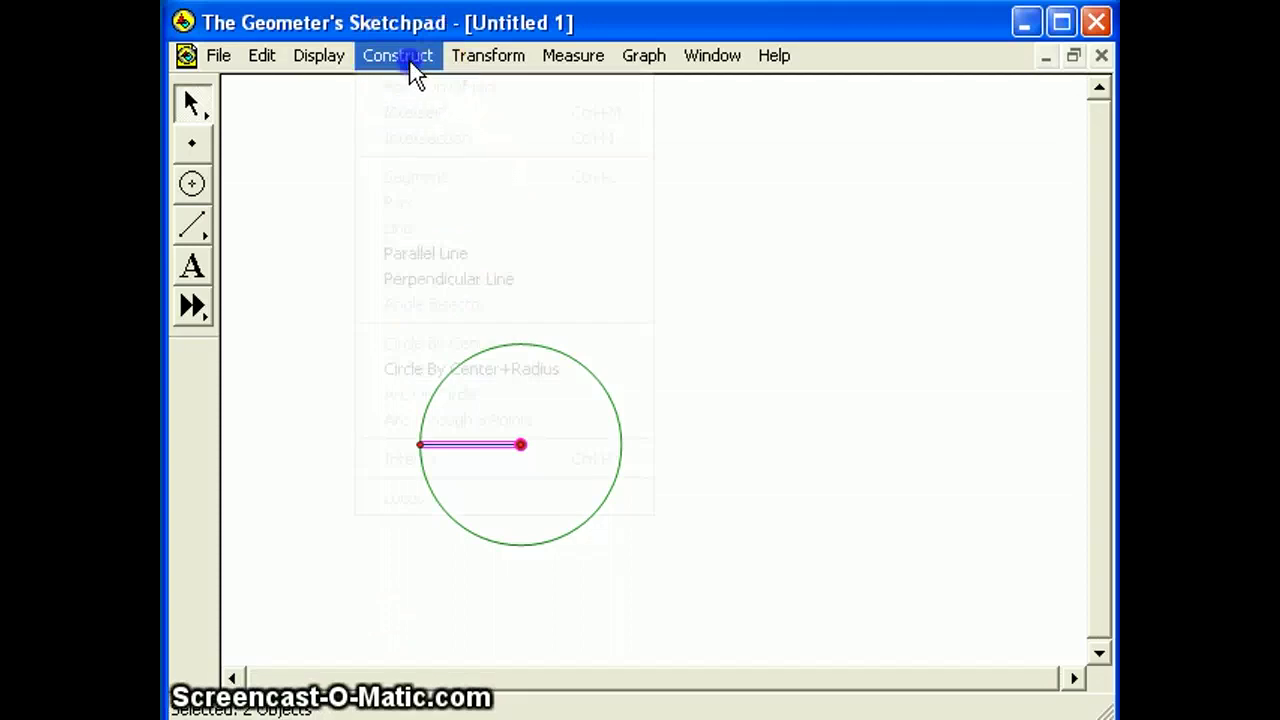
pyautogui.click(431, 279)
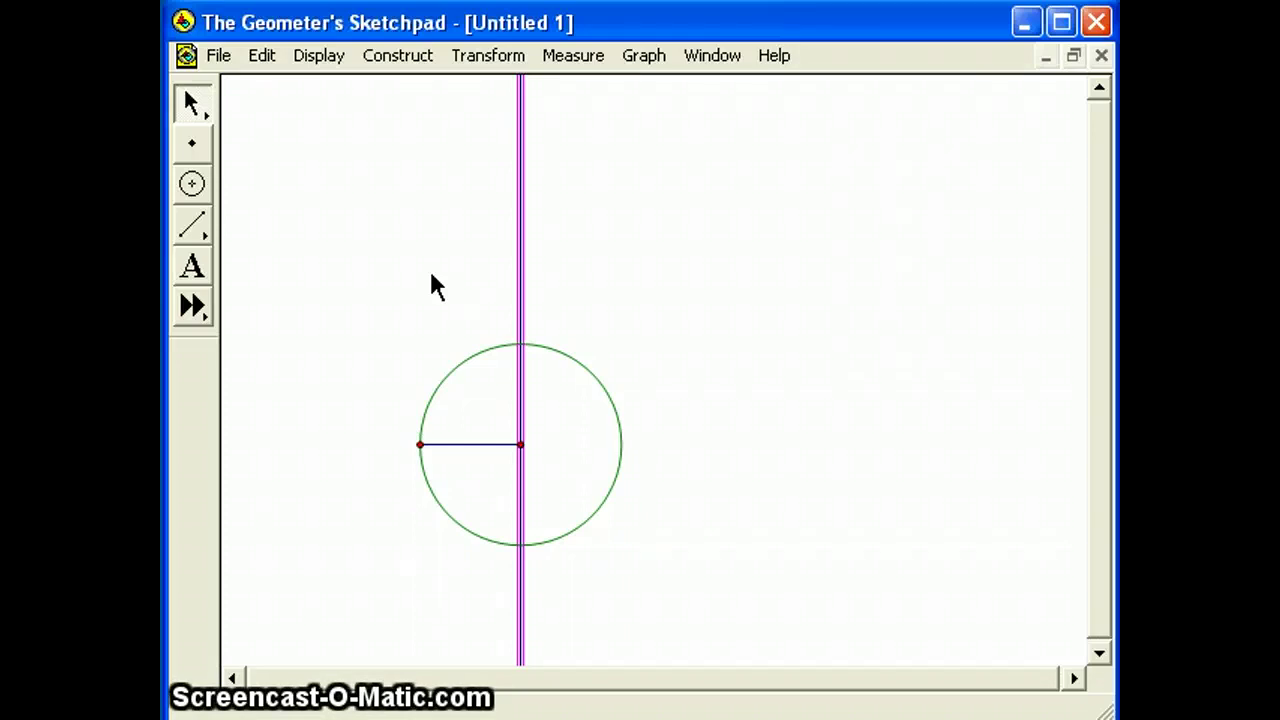
# Construct the top and bottom intersection points of the vertical line and the circle
pyautogui.click(464, 357)
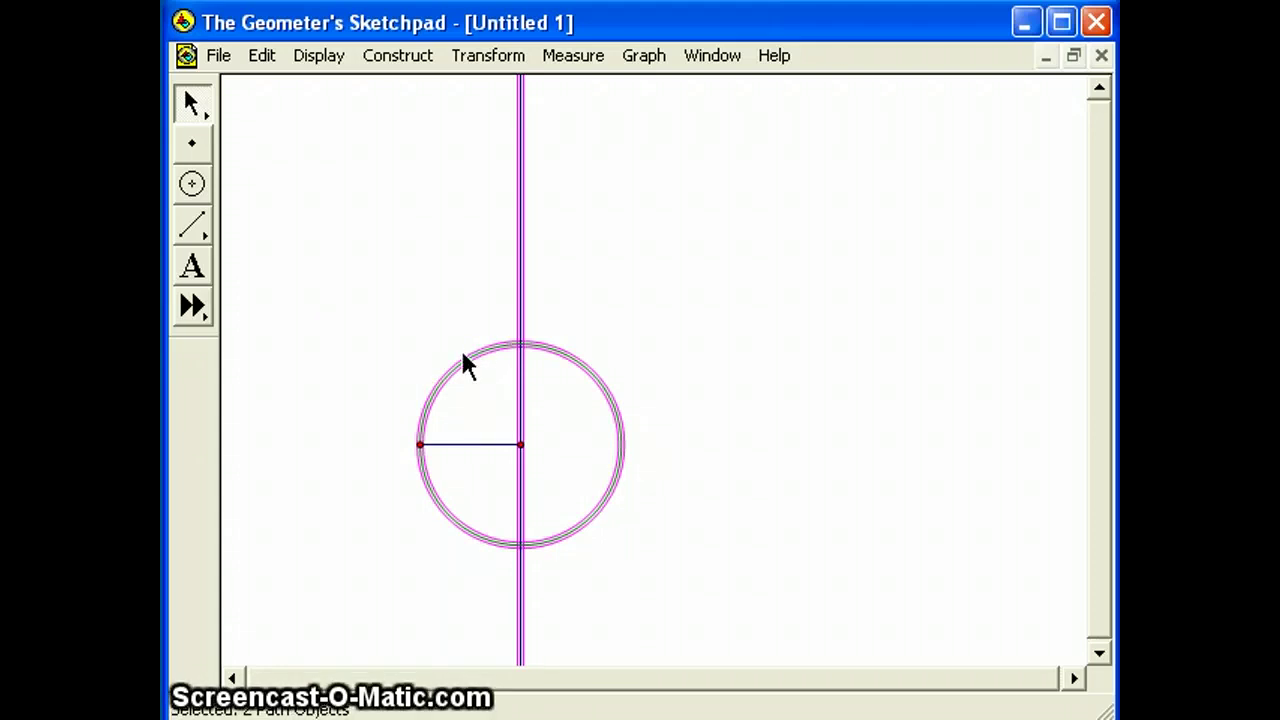
pyautogui.click(387, 55)
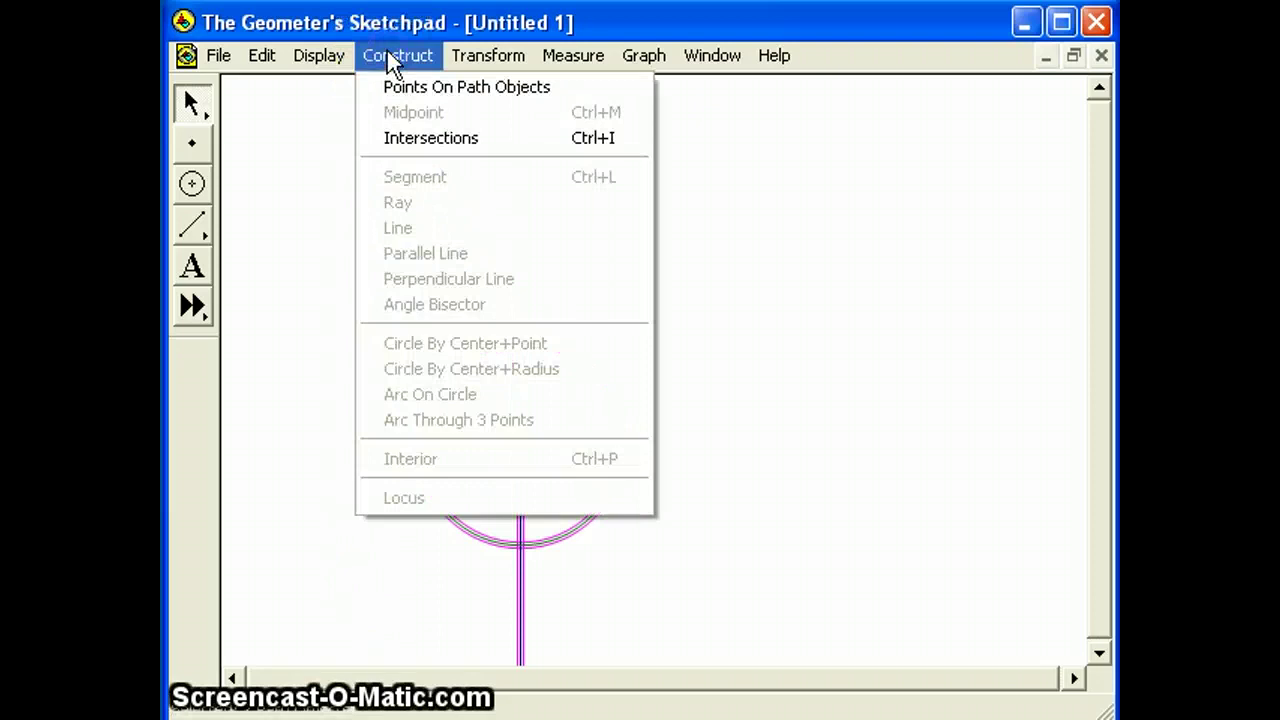
pyautogui.click(395, 138)
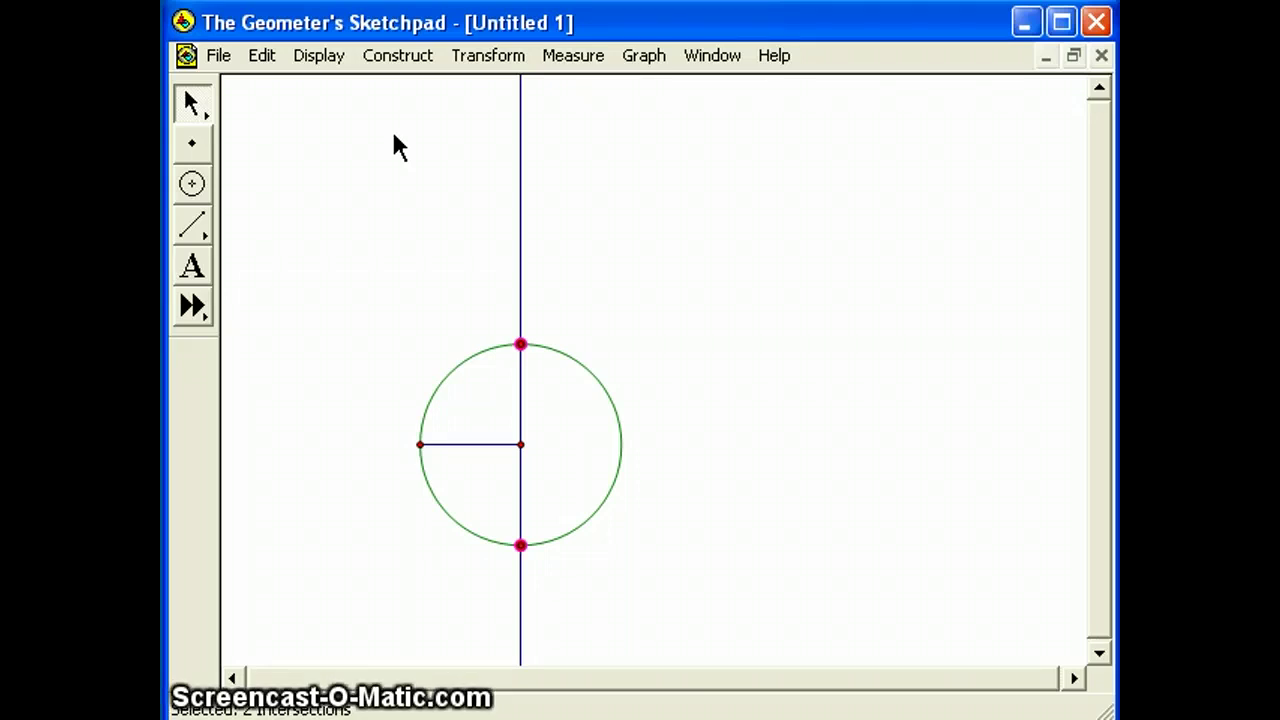
# Construct a line parallel to the base segment through the circle's top intersection point
pyautogui.moveTo(388, 136); pyautogui.dragTo(361, 261)
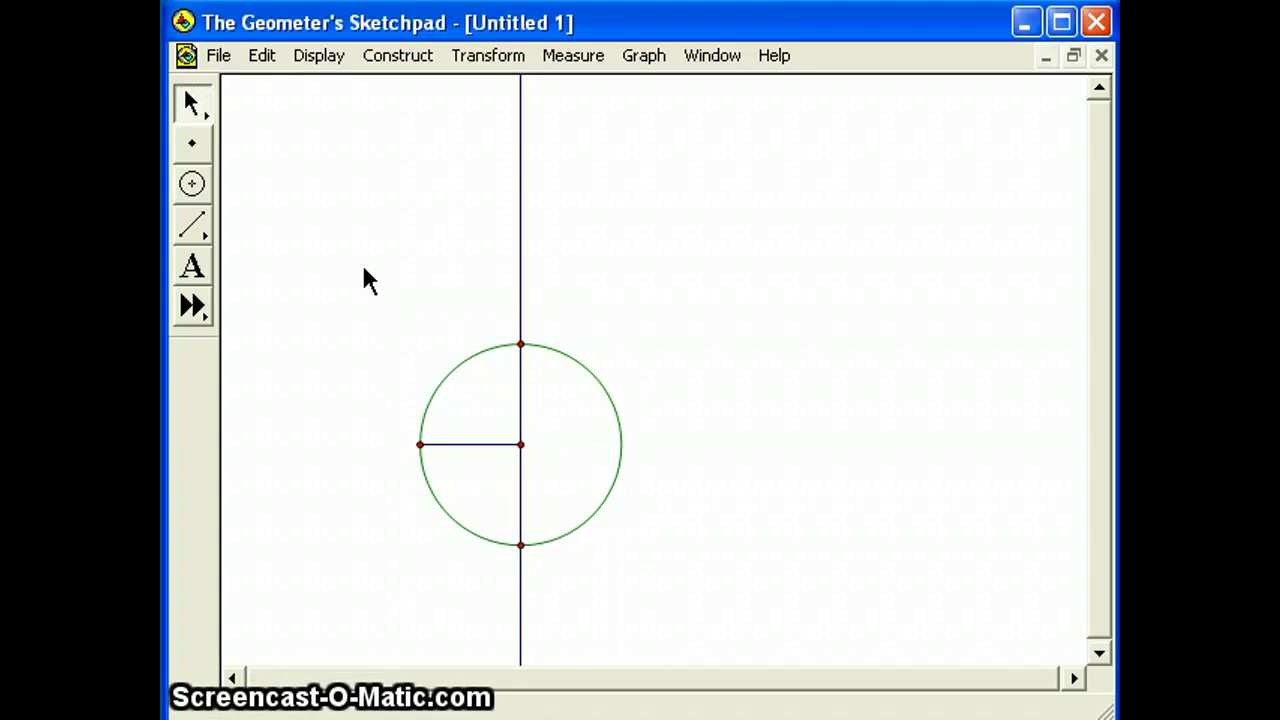
pyautogui.click(477, 443)
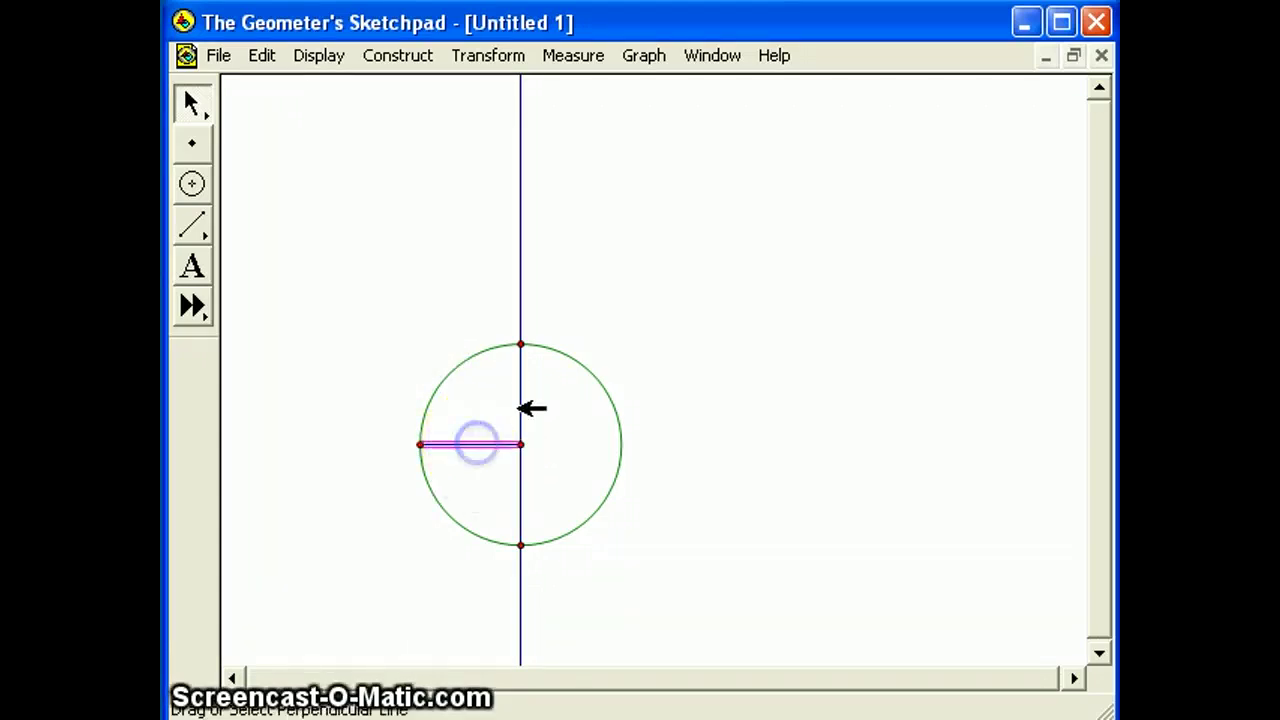
pyautogui.click(520, 345)
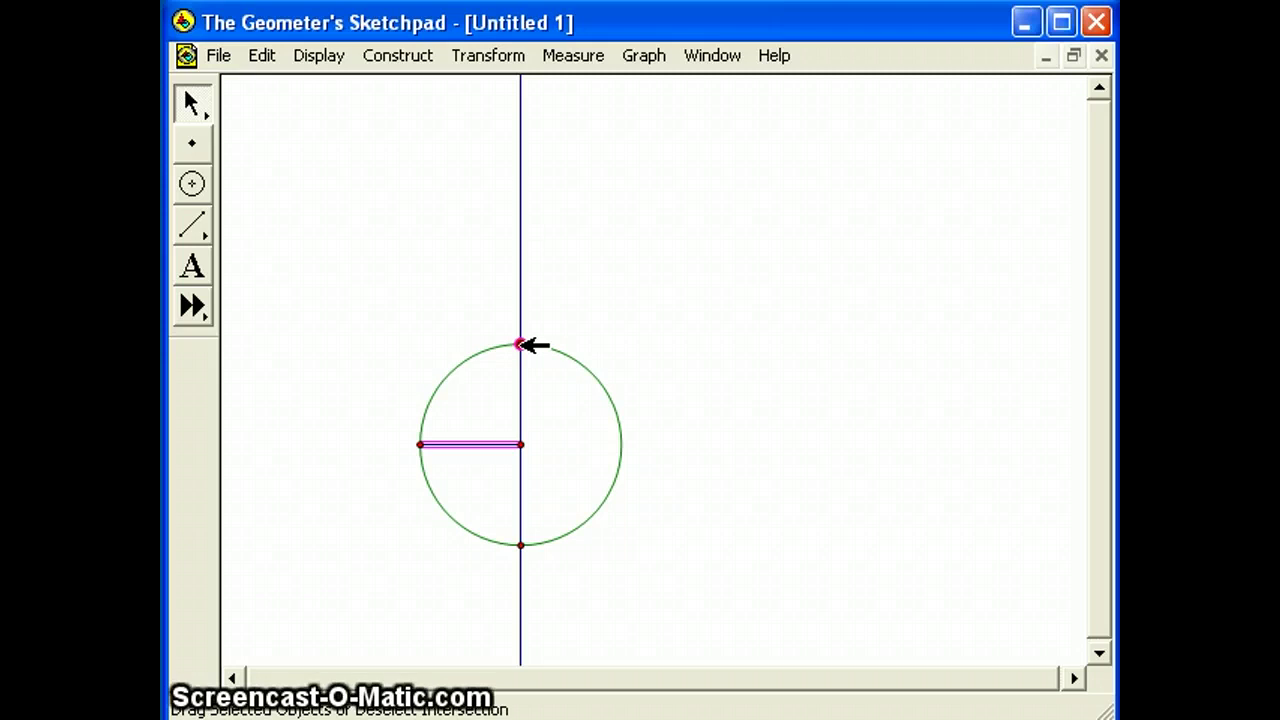
pyautogui.click(393, 55)
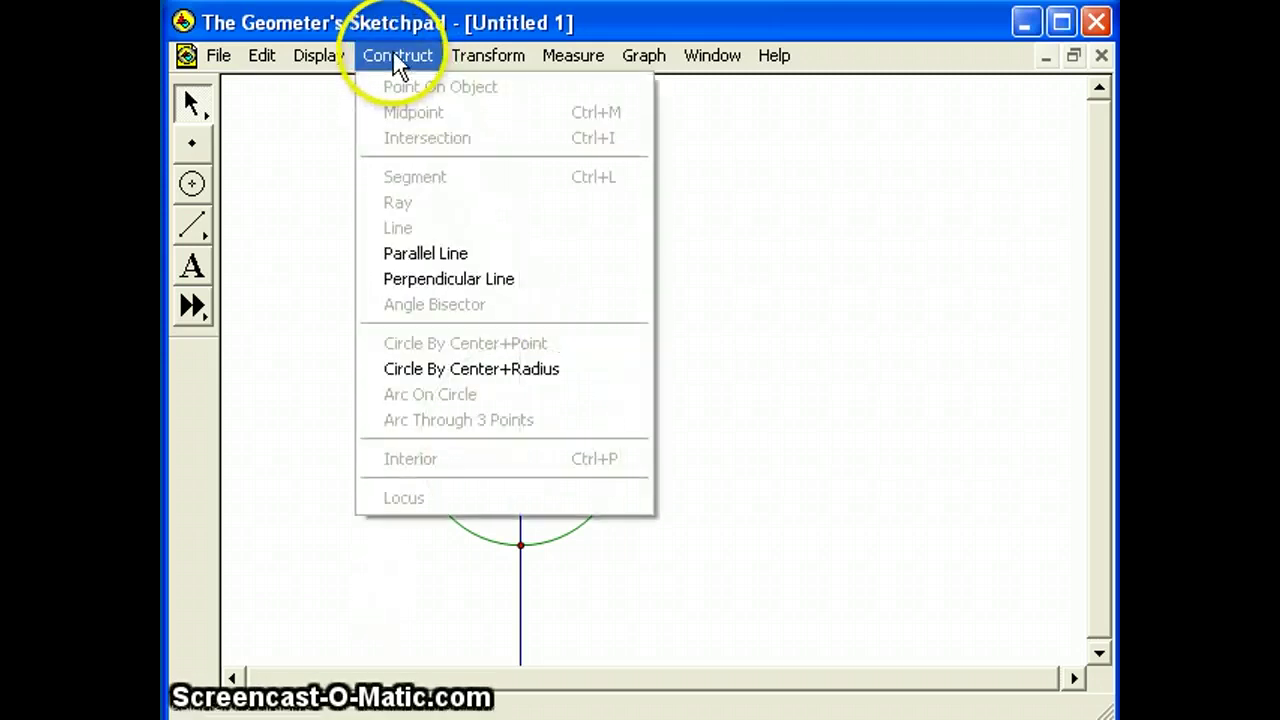
pyautogui.click(395, 254)
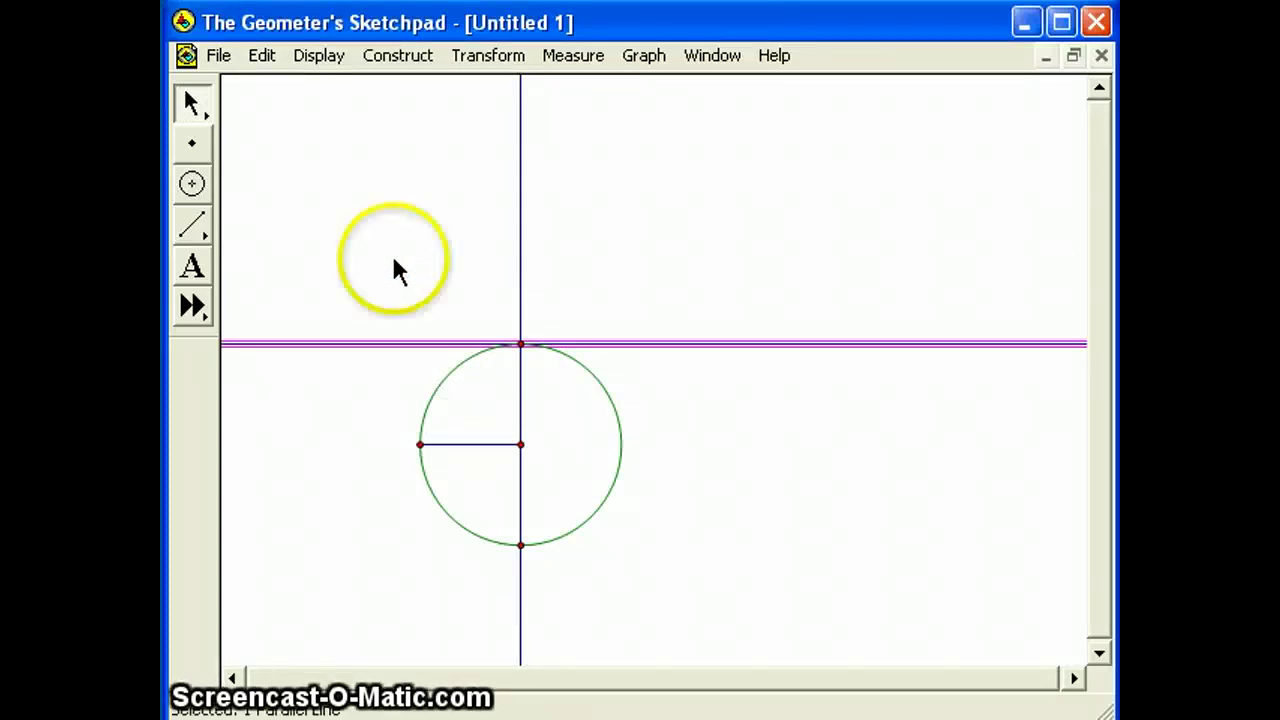
# Construct a perpendicular to the base segment through its left endpoint, then clear the selection
pyautogui.click(366, 465)
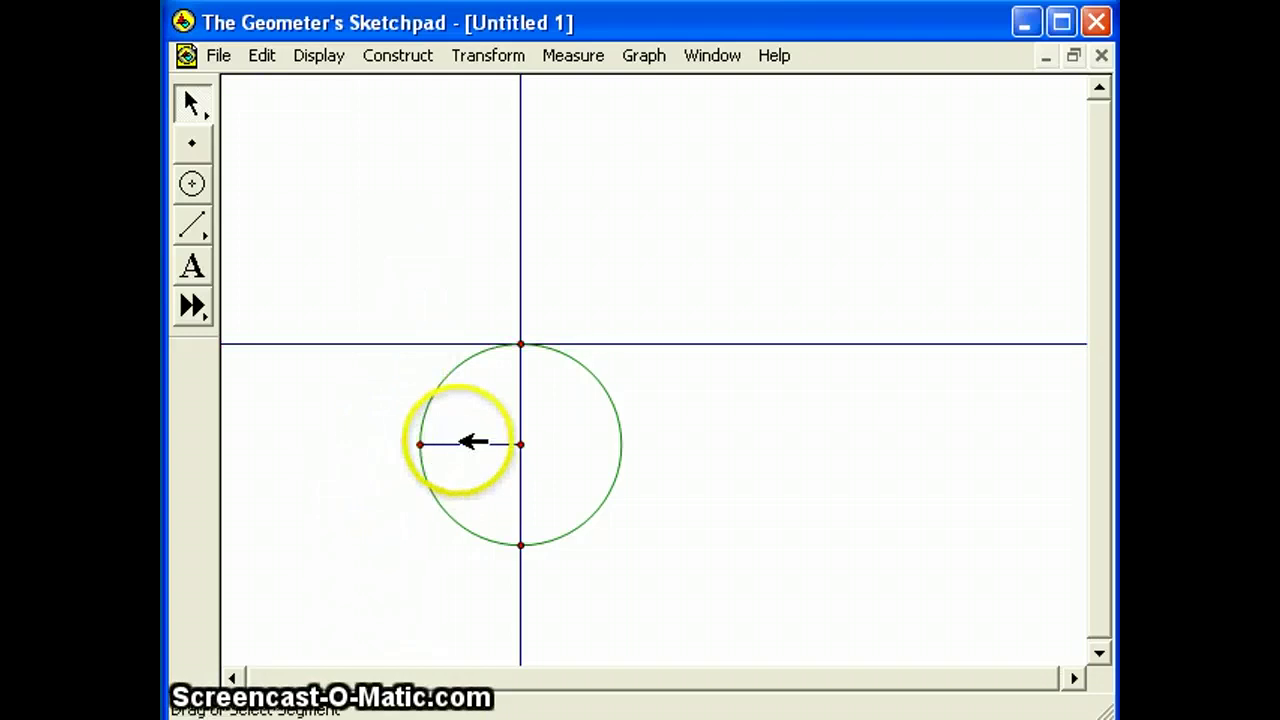
pyautogui.click(458, 443)
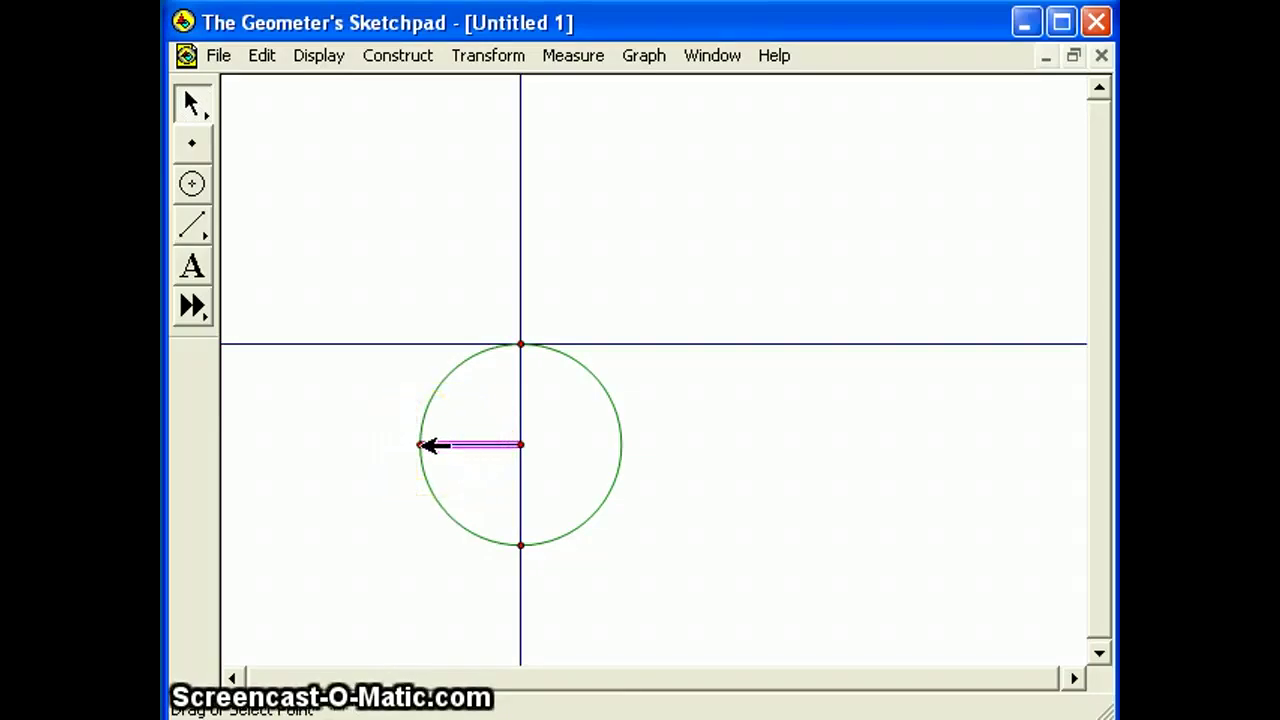
pyautogui.click(420, 445)
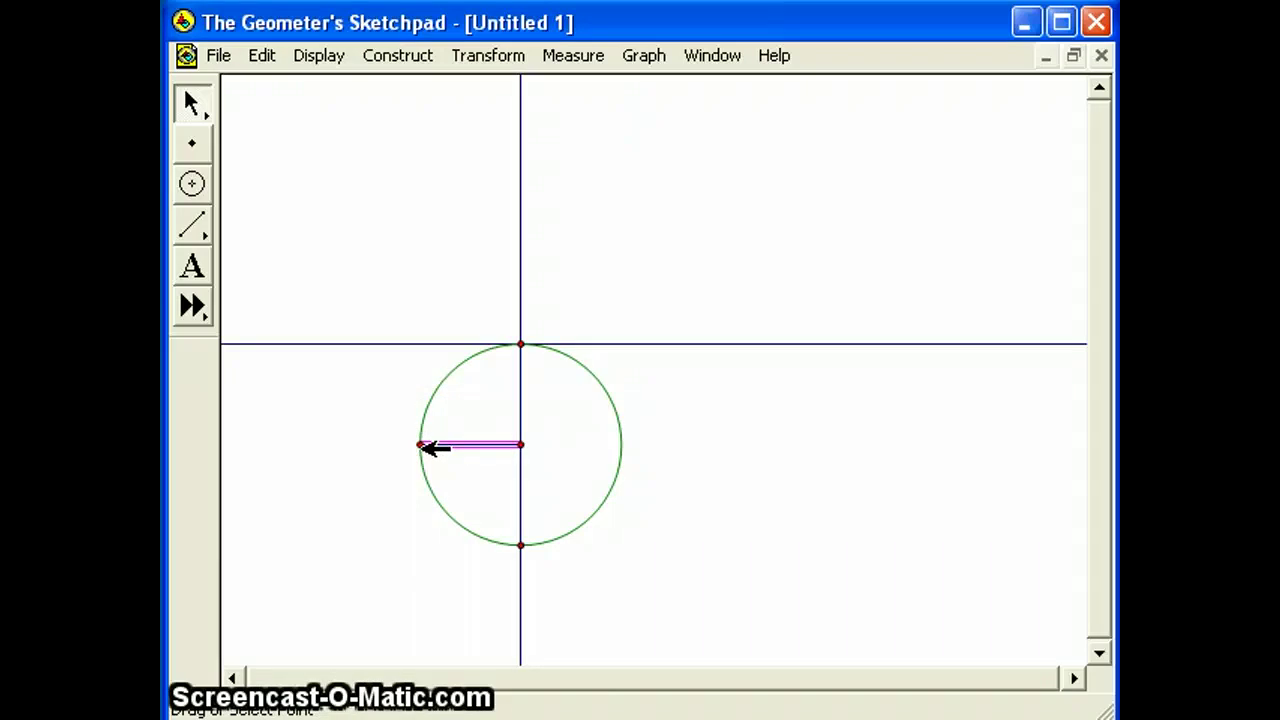
pyautogui.moveTo(364, 472); pyautogui.dragTo(309, 441)
pyautogui.click(470, 462)
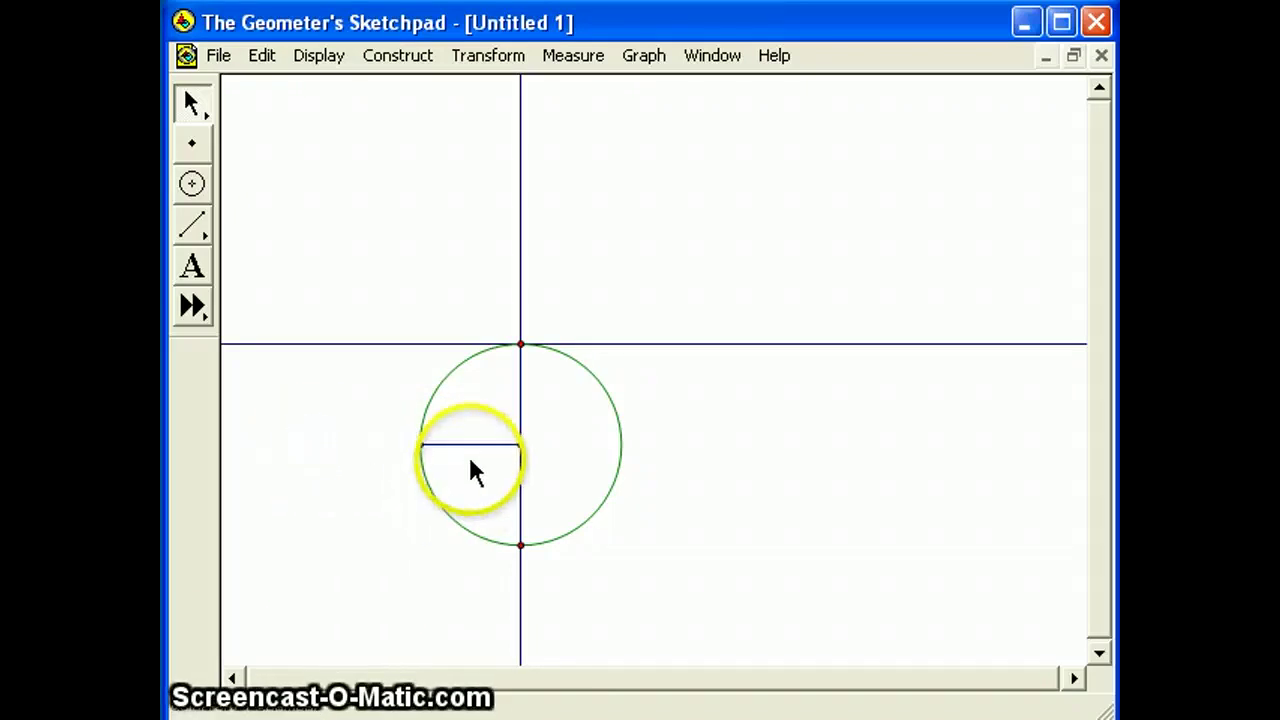
pyautogui.click(485, 444)
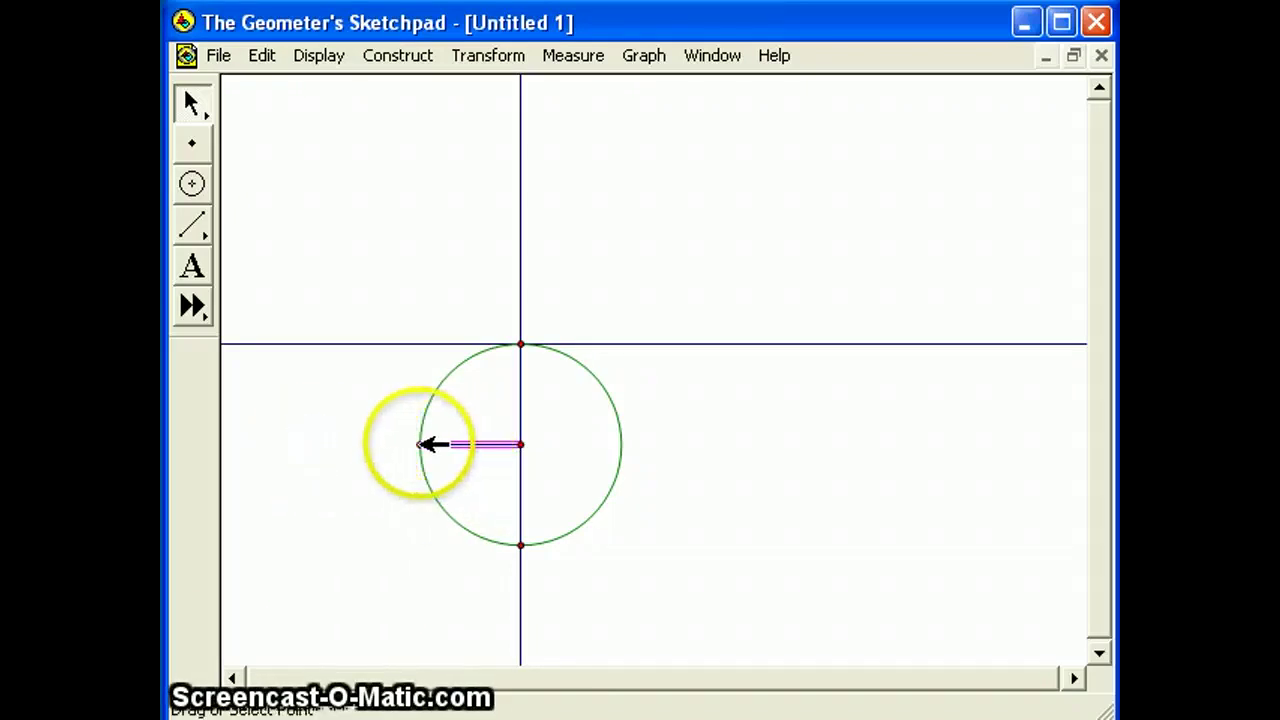
pyautogui.click(420, 444)
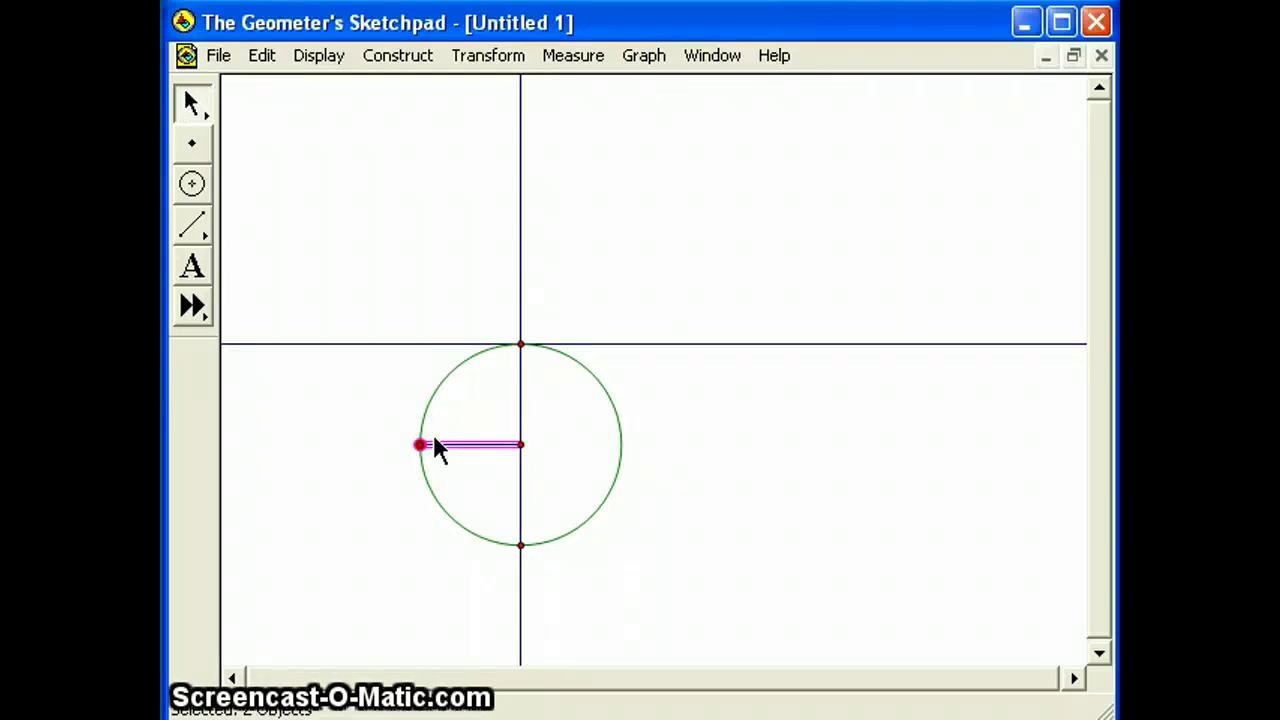
pyautogui.click(398, 56)
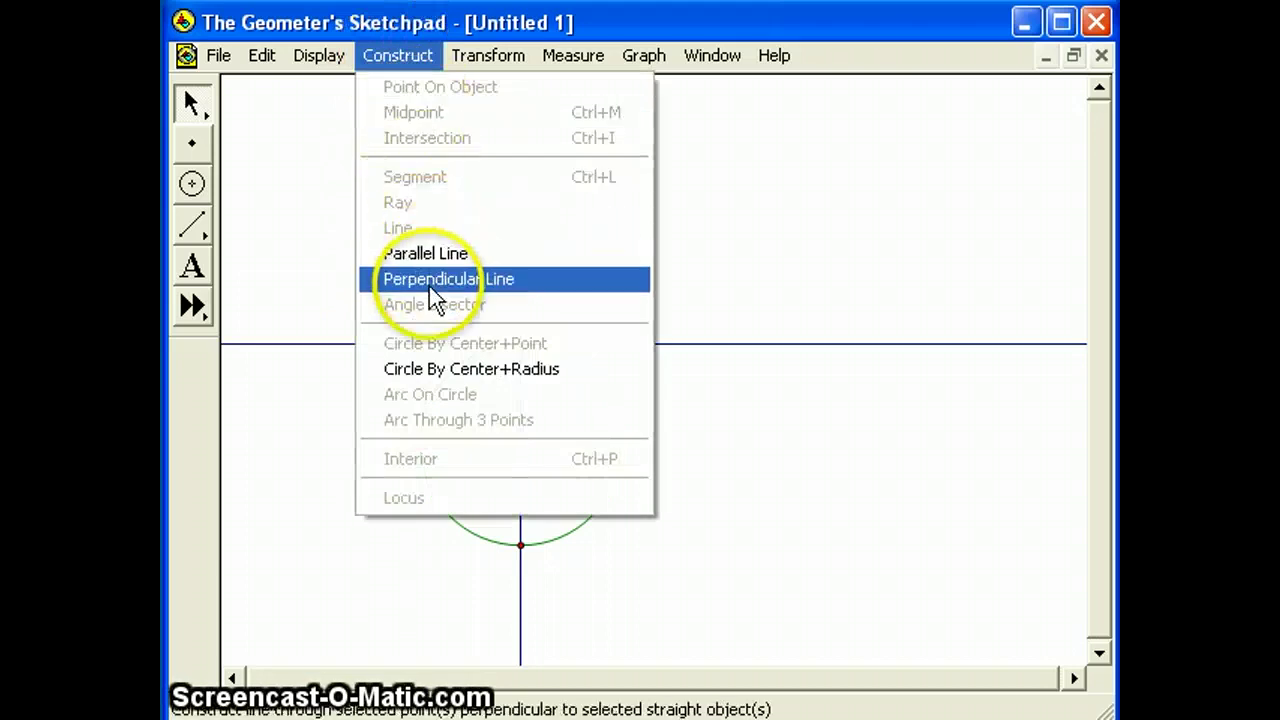
pyautogui.click(429, 279)
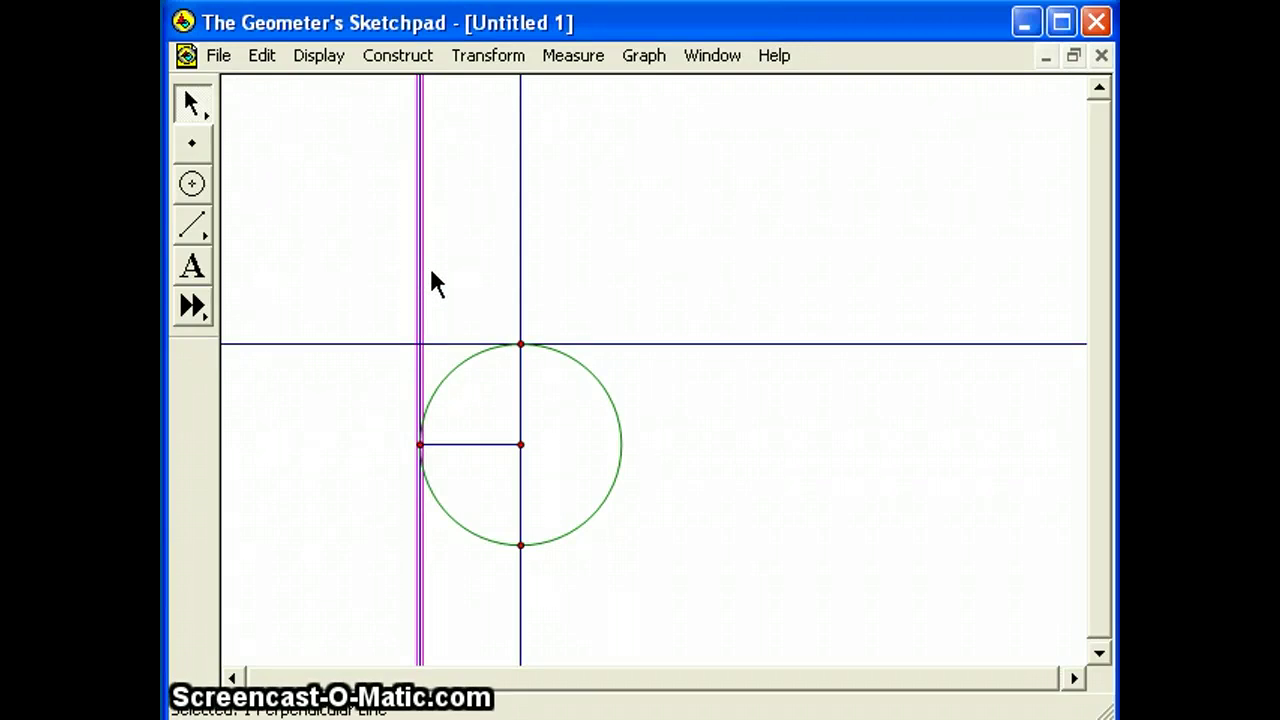
pyautogui.click(341, 250)
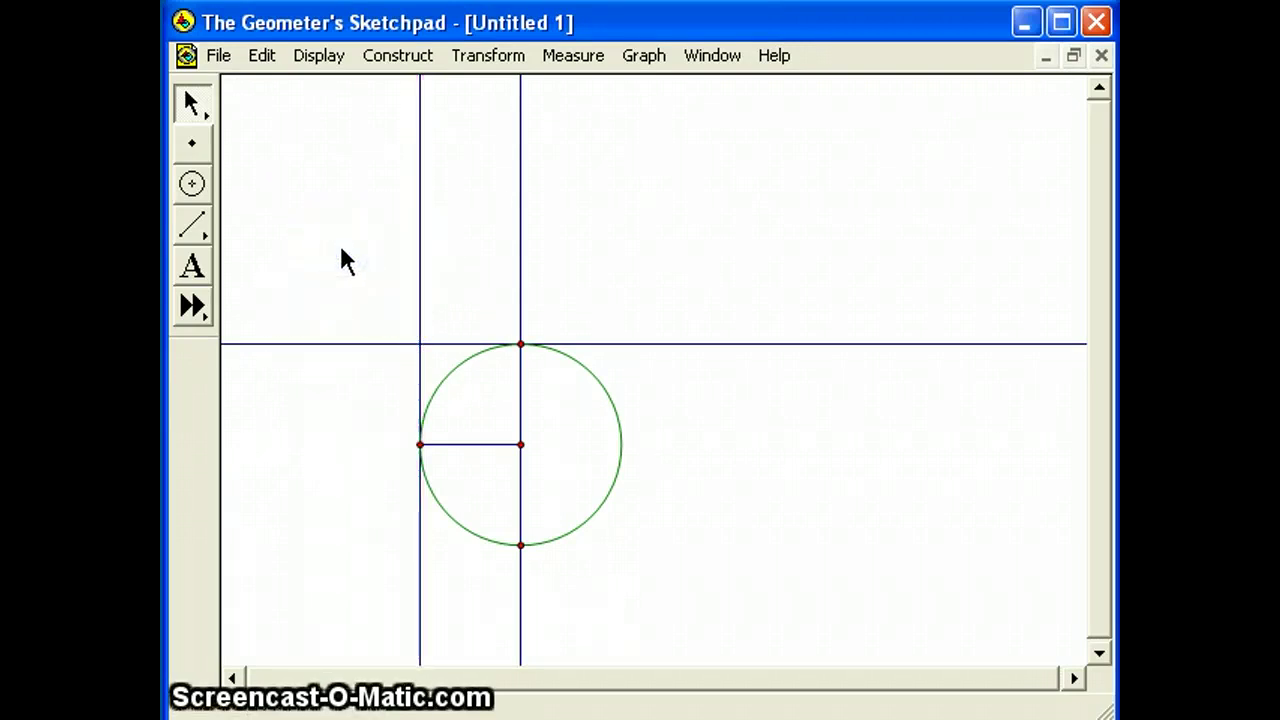
# Construct the intersection of the top horizontal line and left vertical line as the fourth corner
pyautogui.click(280, 255)
pyautogui.click(460, 343)
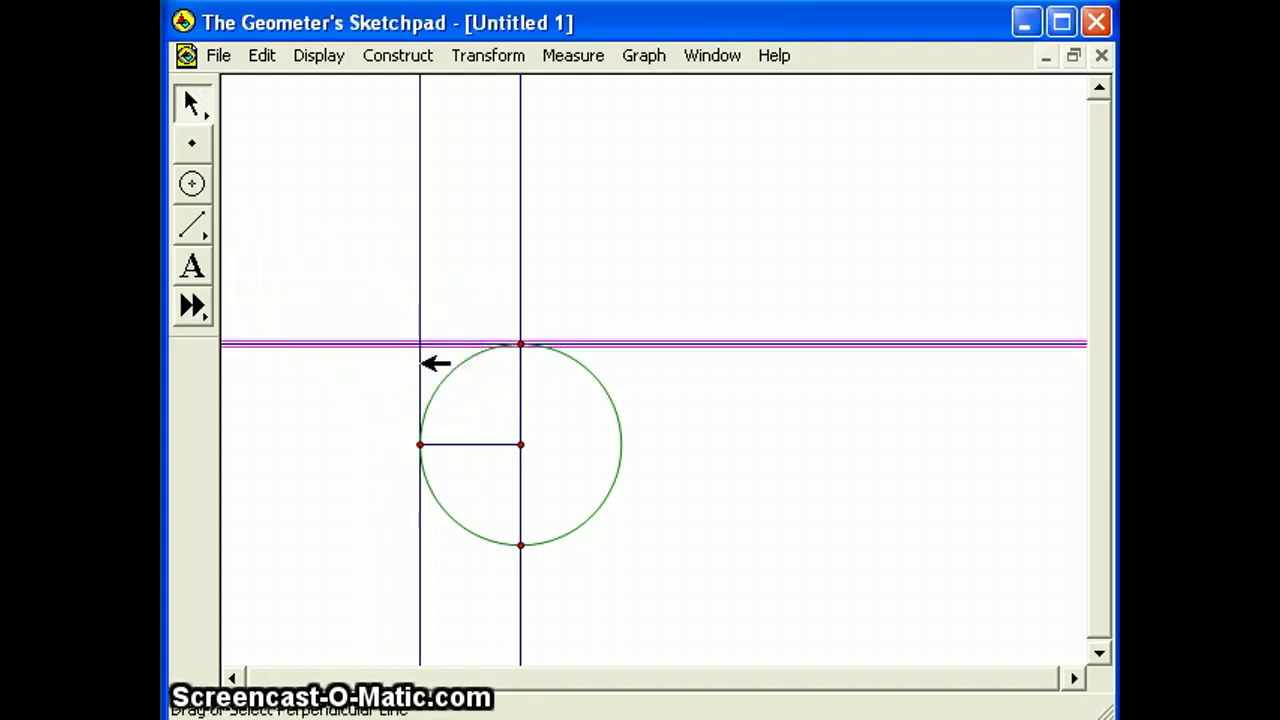
pyautogui.click(420, 361)
pyautogui.click(418, 55)
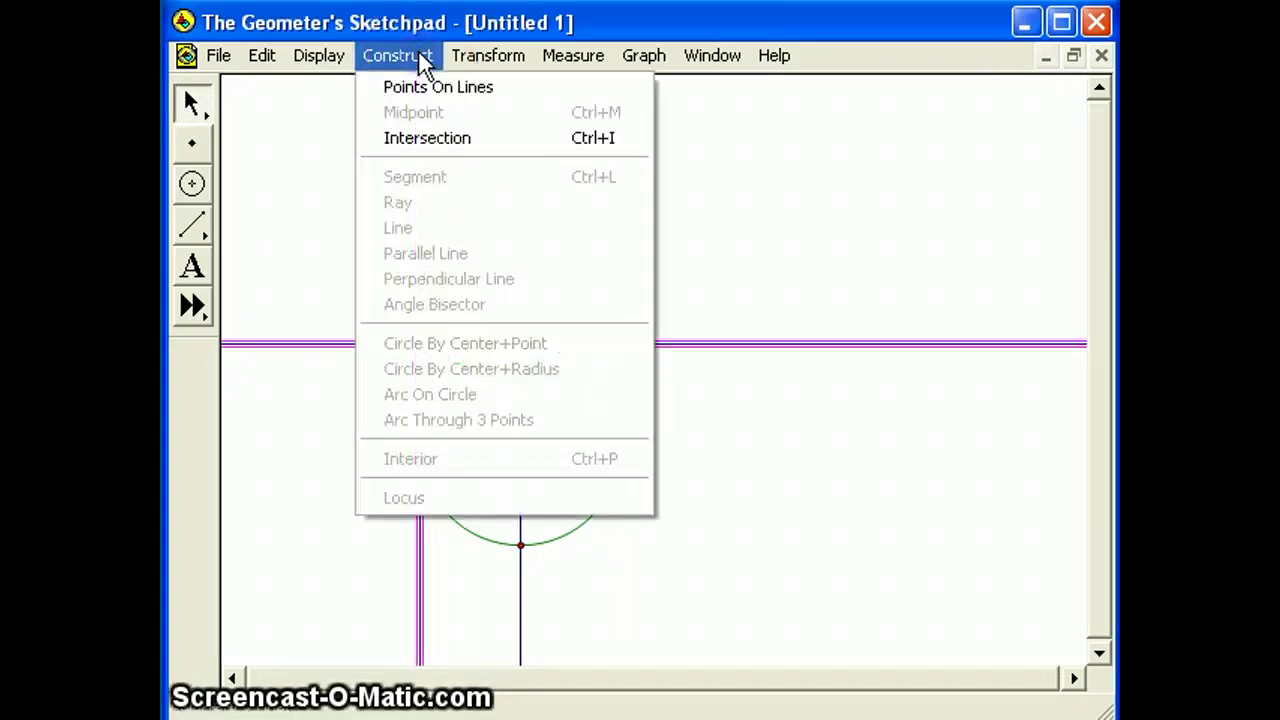
pyautogui.click(444, 146)
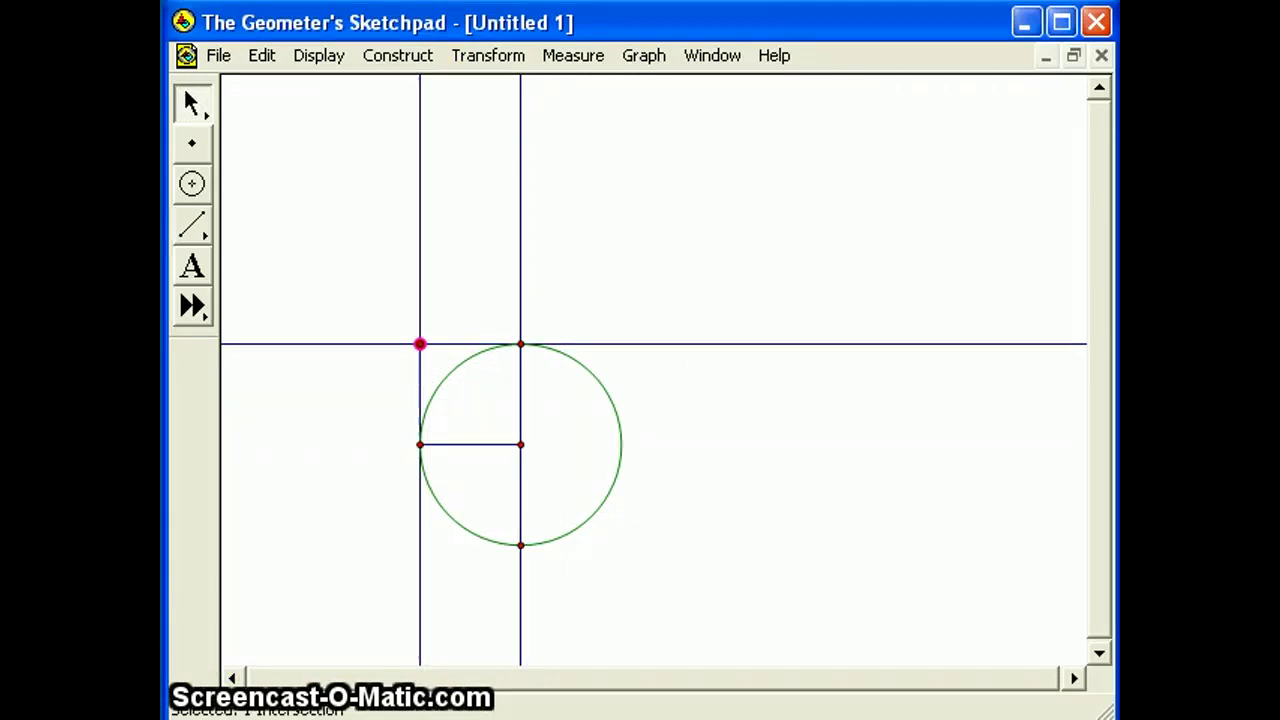
pyautogui.click(460, 494)
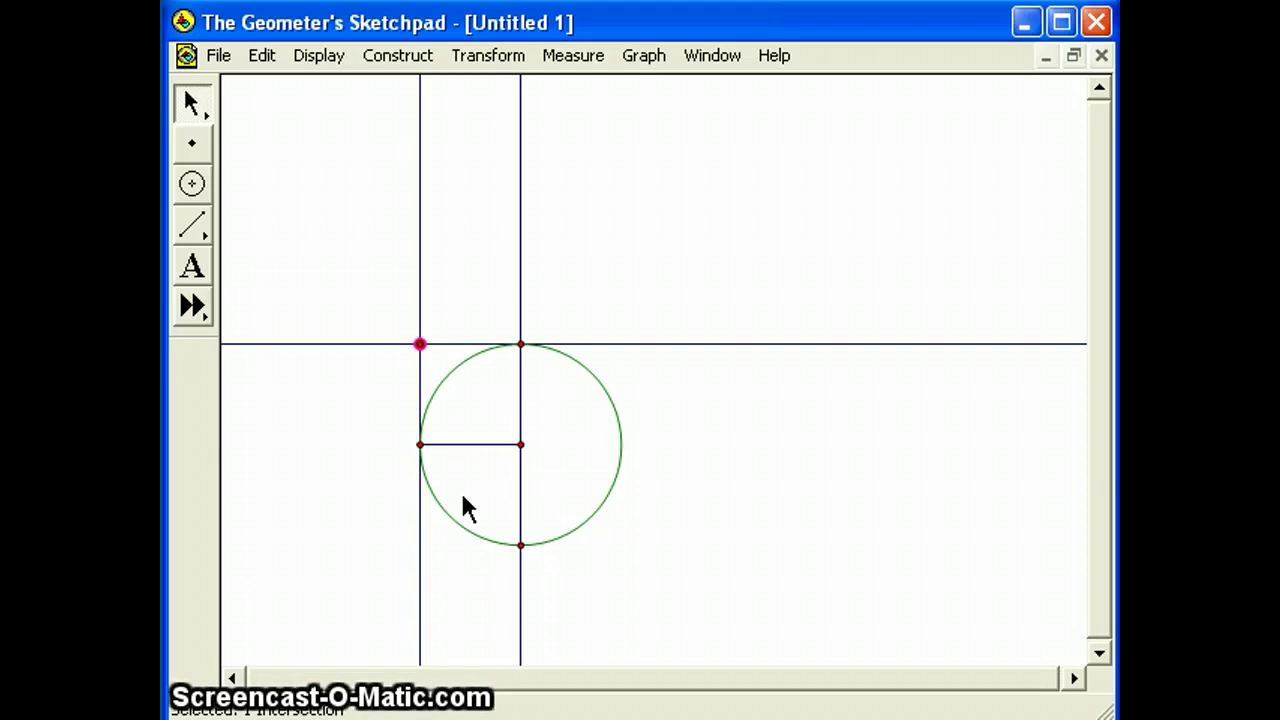
# Hide the three construction lines, the circle and its bottom intersection point
pyautogui.click(366, 539)
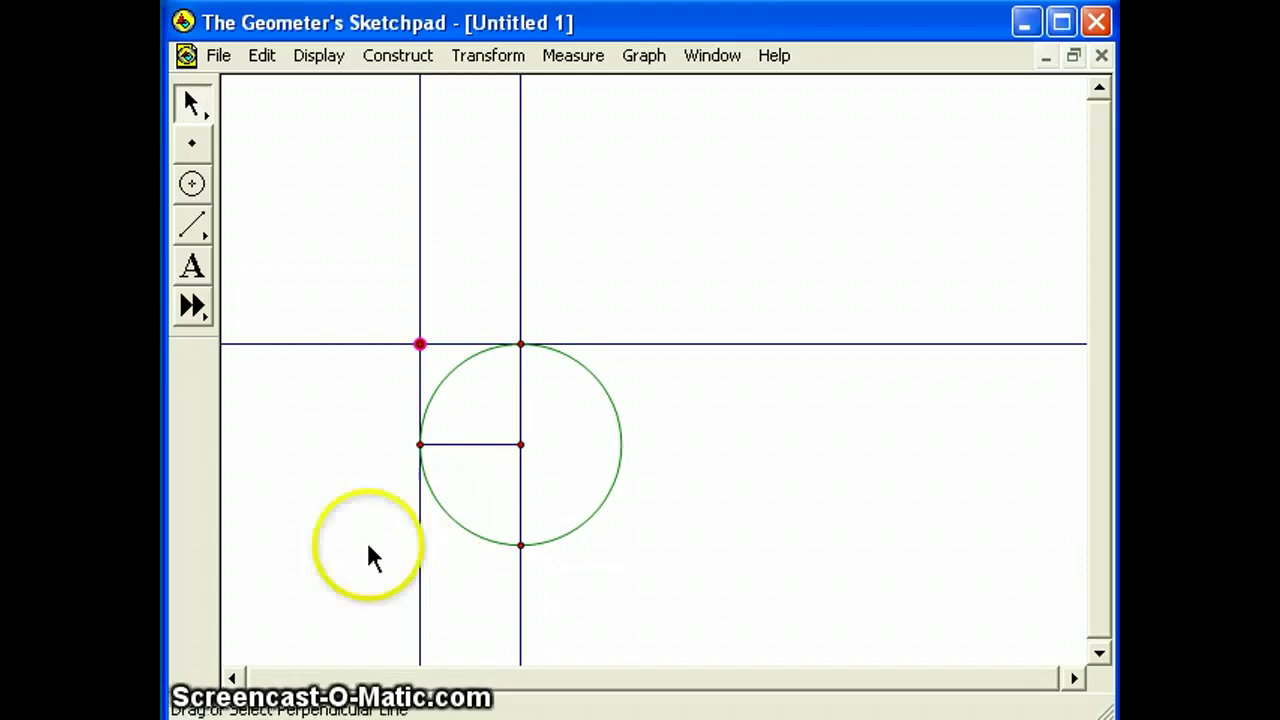
pyautogui.click(445, 344)
pyautogui.click(420, 288)
pyautogui.click(520, 280)
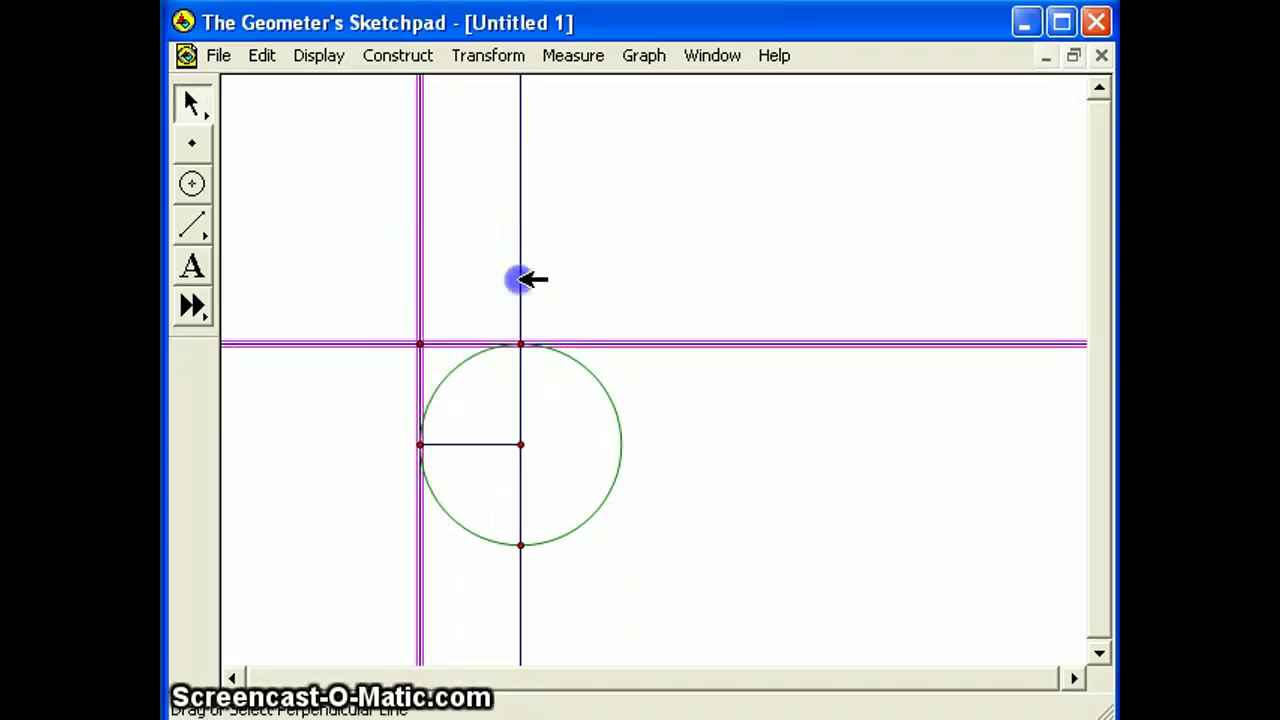
pyautogui.click(616, 414)
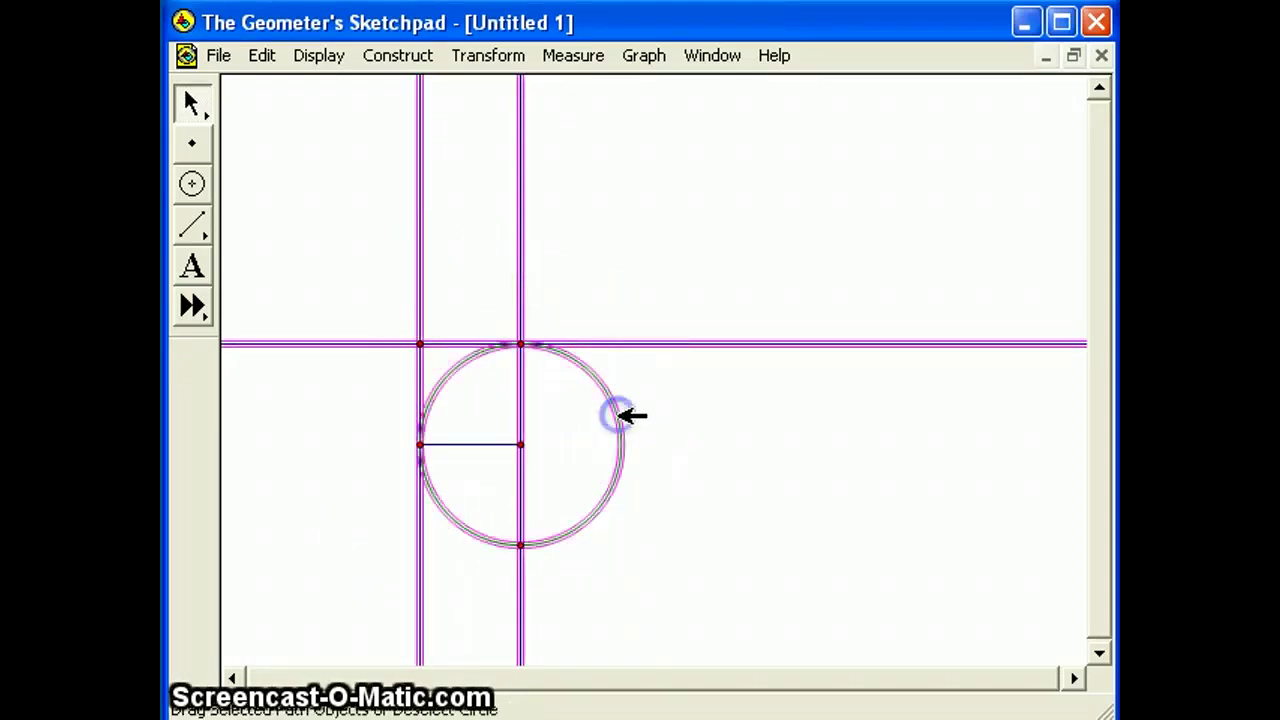
pyautogui.click(521, 542)
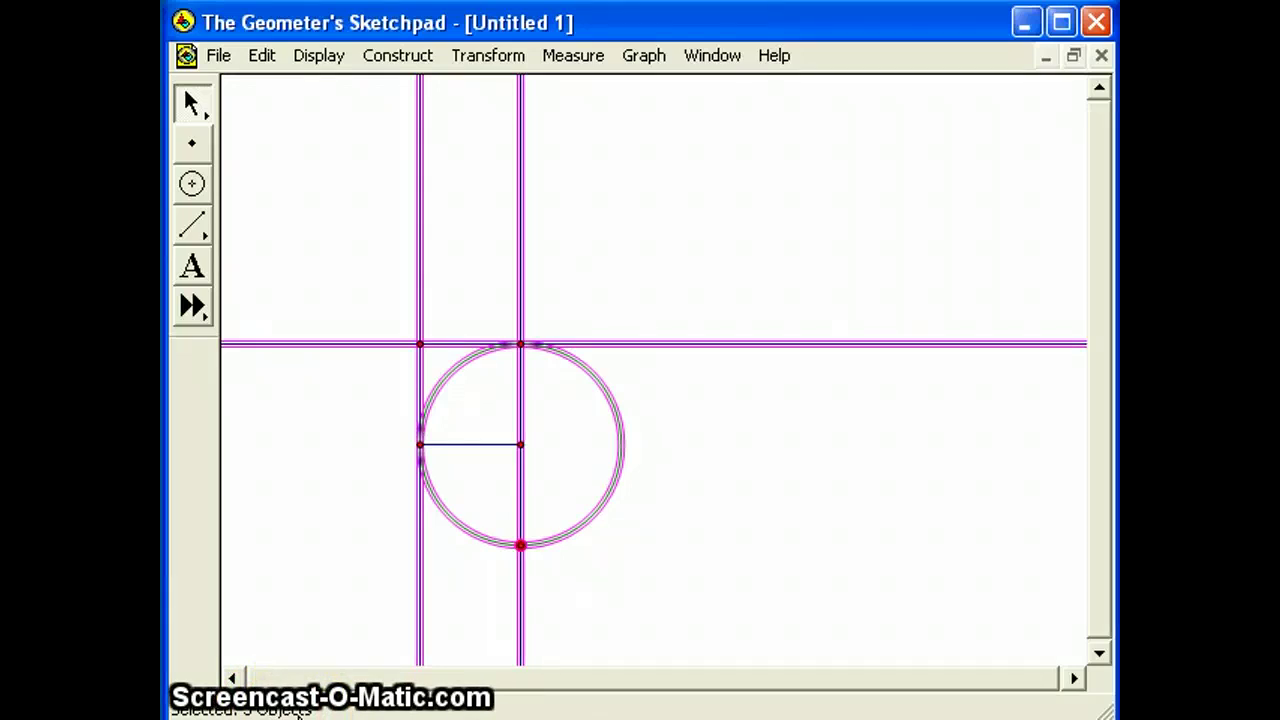
pyautogui.click(318, 46)
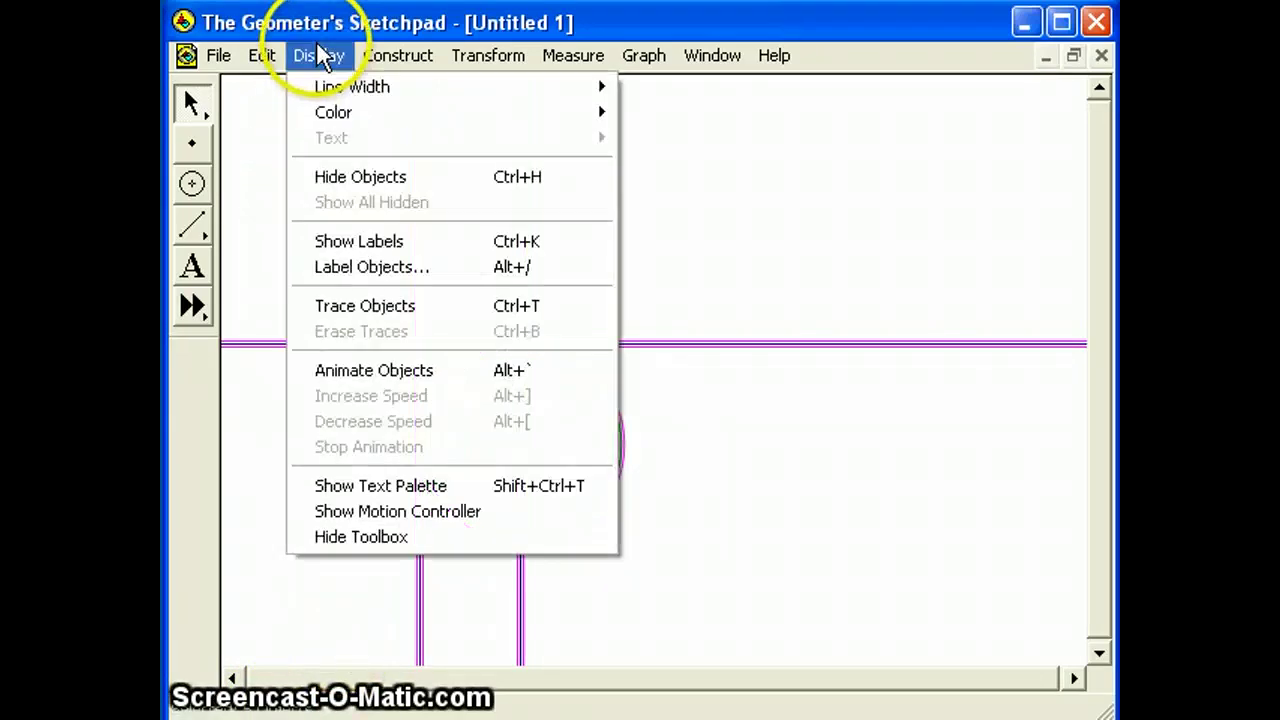
pyautogui.click(321, 178)
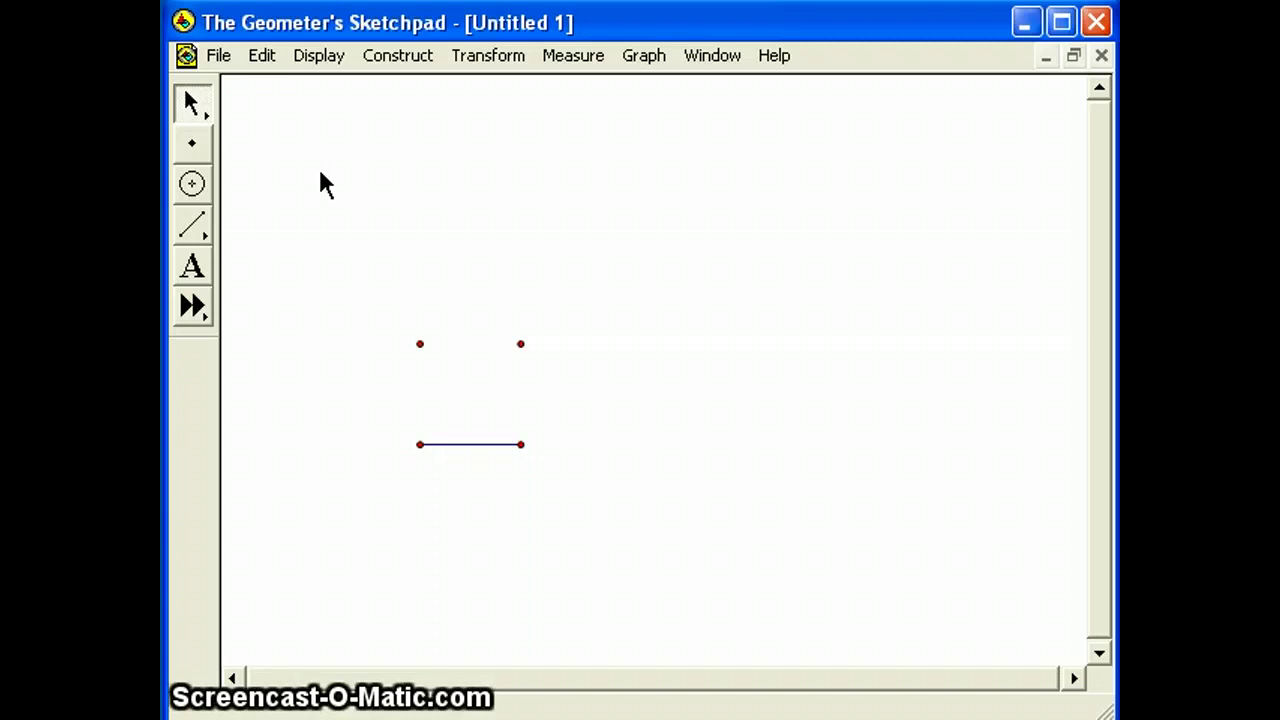
# Draw segments for the square's right, top and left sides between the corner points
pyautogui.click(264, 56)
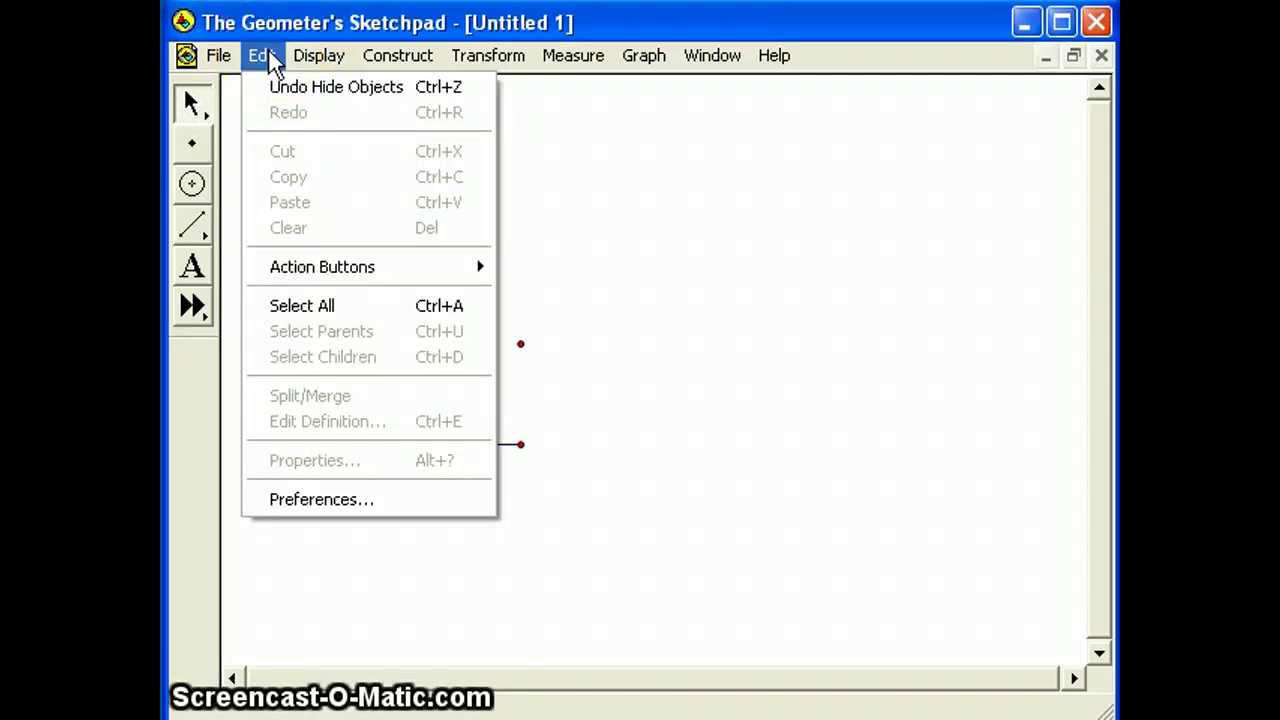
pyautogui.moveTo(268, 52); pyautogui.dragTo(810, 294)
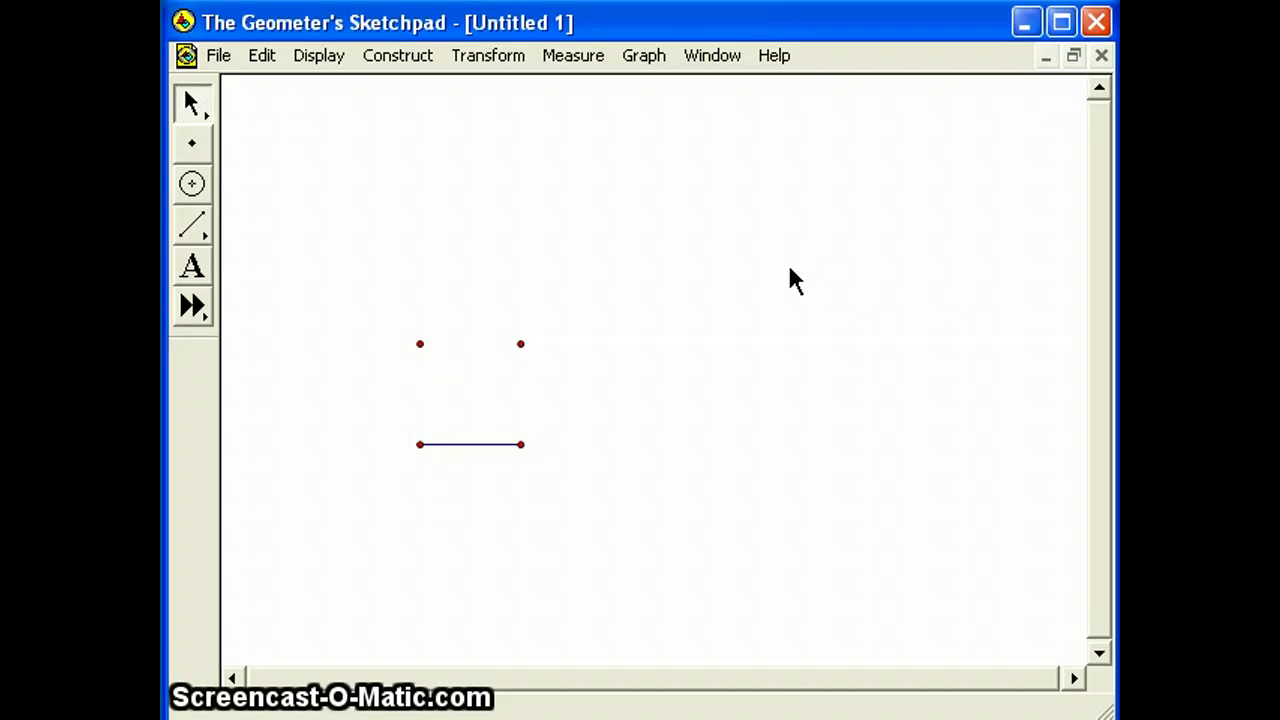
pyautogui.click(192, 226)
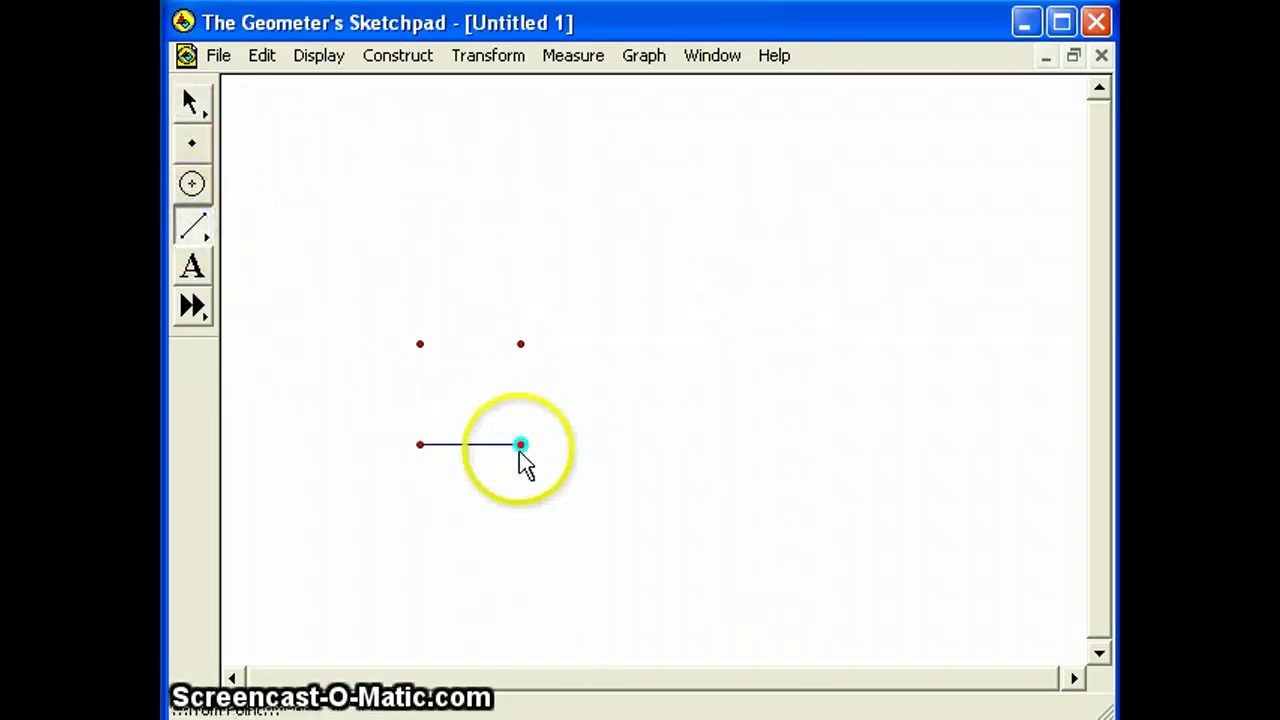
pyautogui.click(518, 444)
pyautogui.click(520, 344)
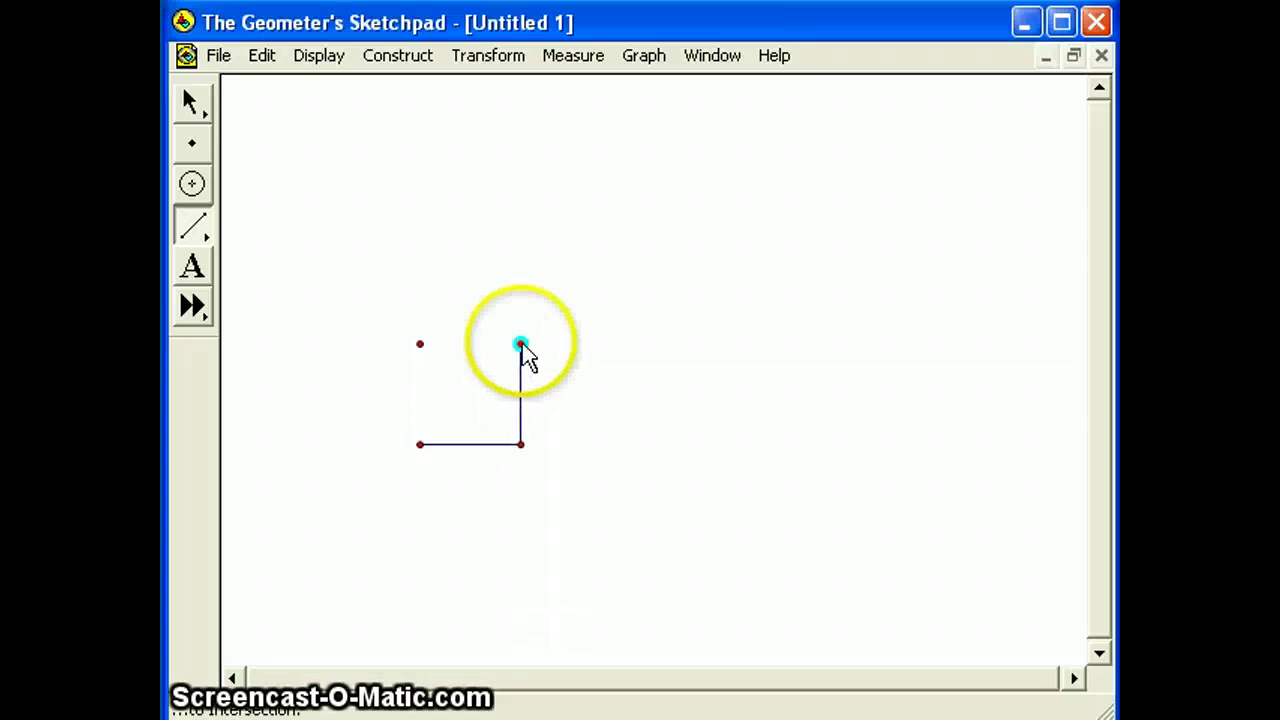
pyautogui.click(520, 345)
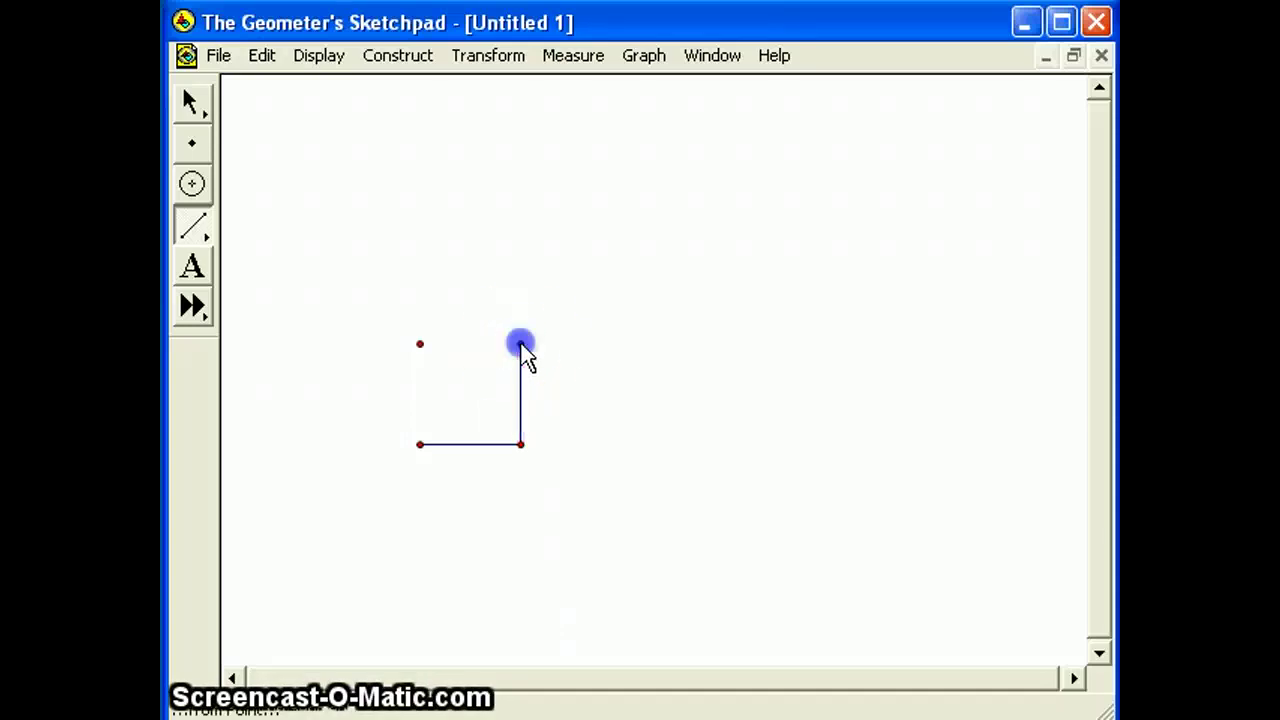
pyautogui.click(420, 345)
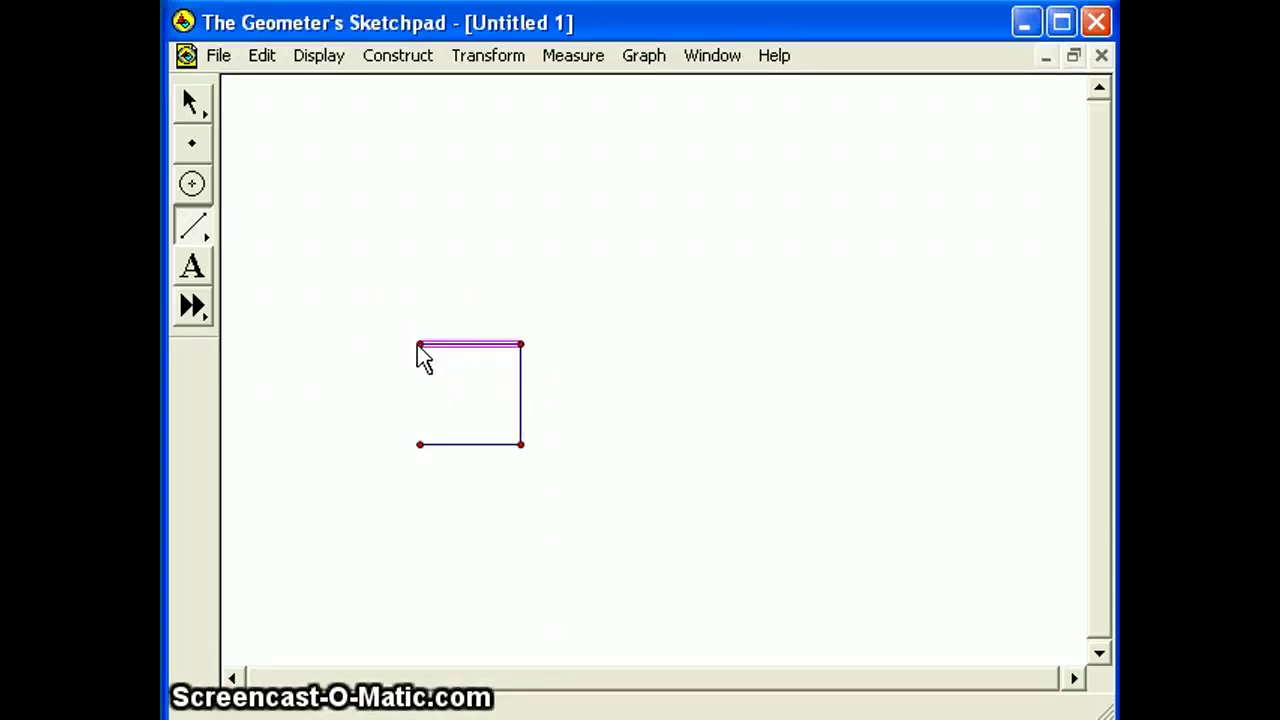
pyautogui.moveTo(417, 345)
pyautogui.mouseDown()
pyautogui.moveTo(425, 399)
pyautogui.moveTo(420, 345)
pyautogui.mouseUp()
pyautogui.click(420, 445)
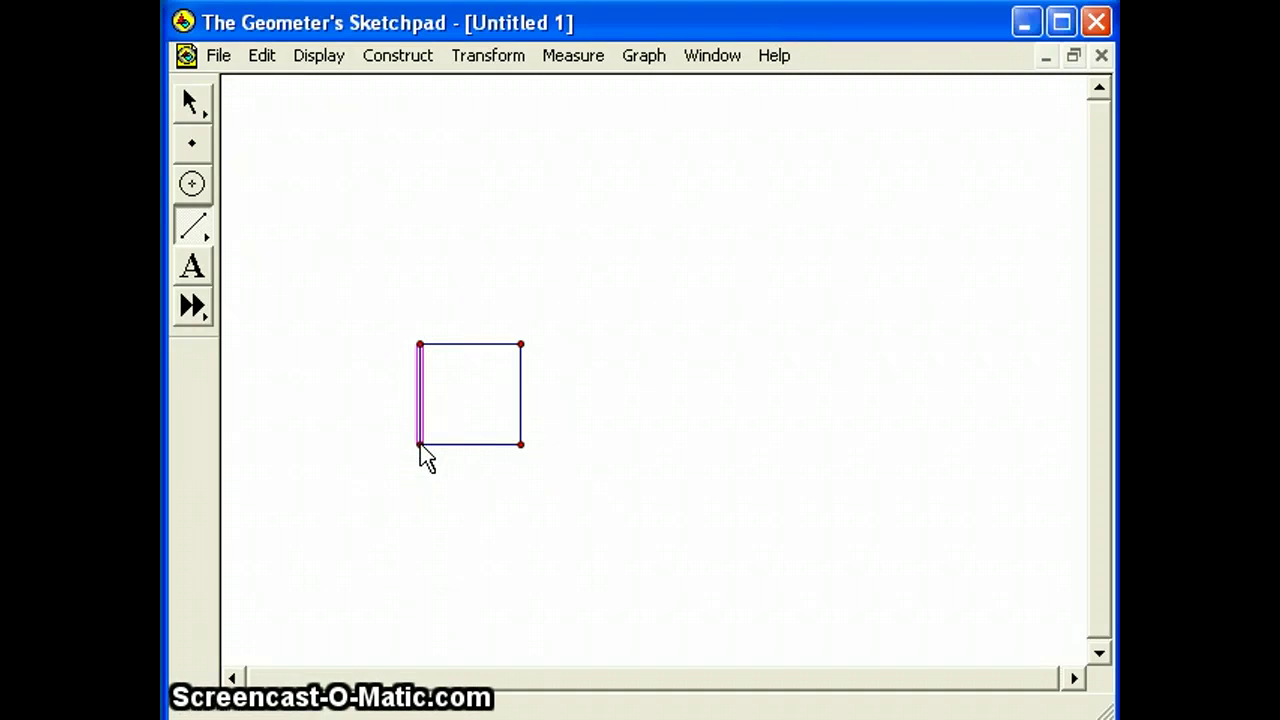
pyautogui.click(192, 103)
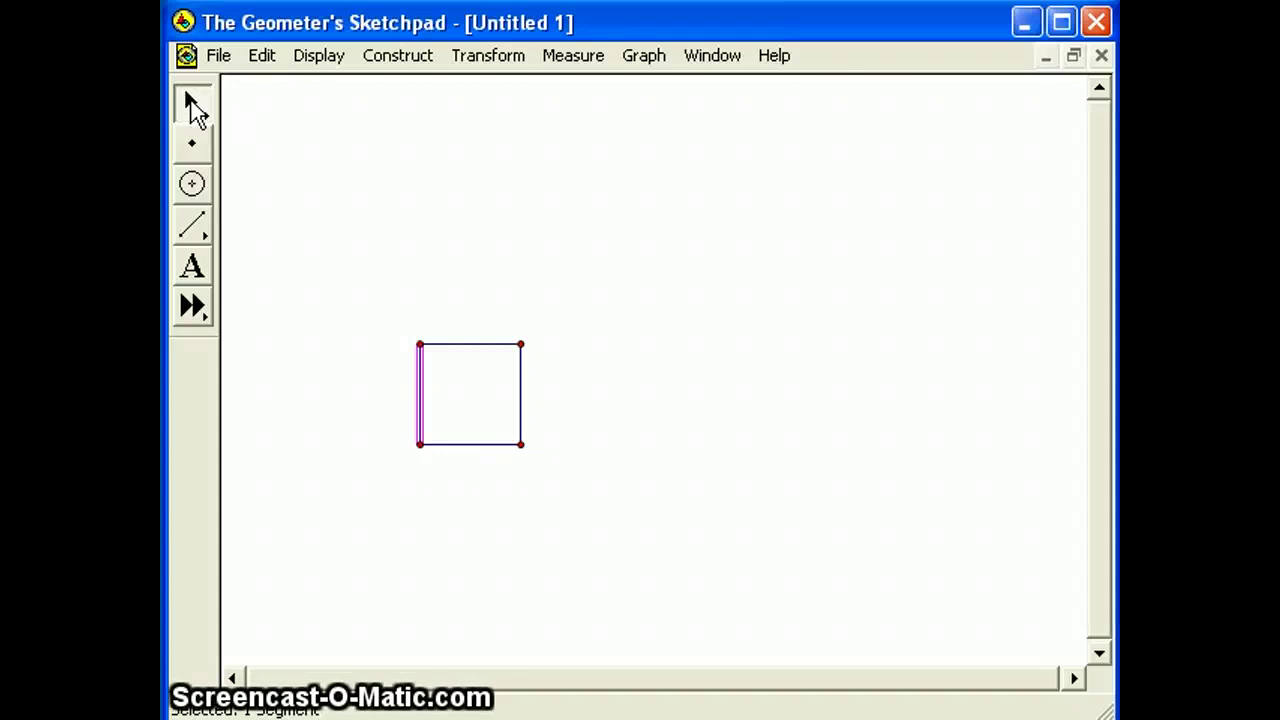
# Drag the bottom-left and bottom-right corners to resize and tilt the square, confirming it stays square
pyautogui.click(558, 258)
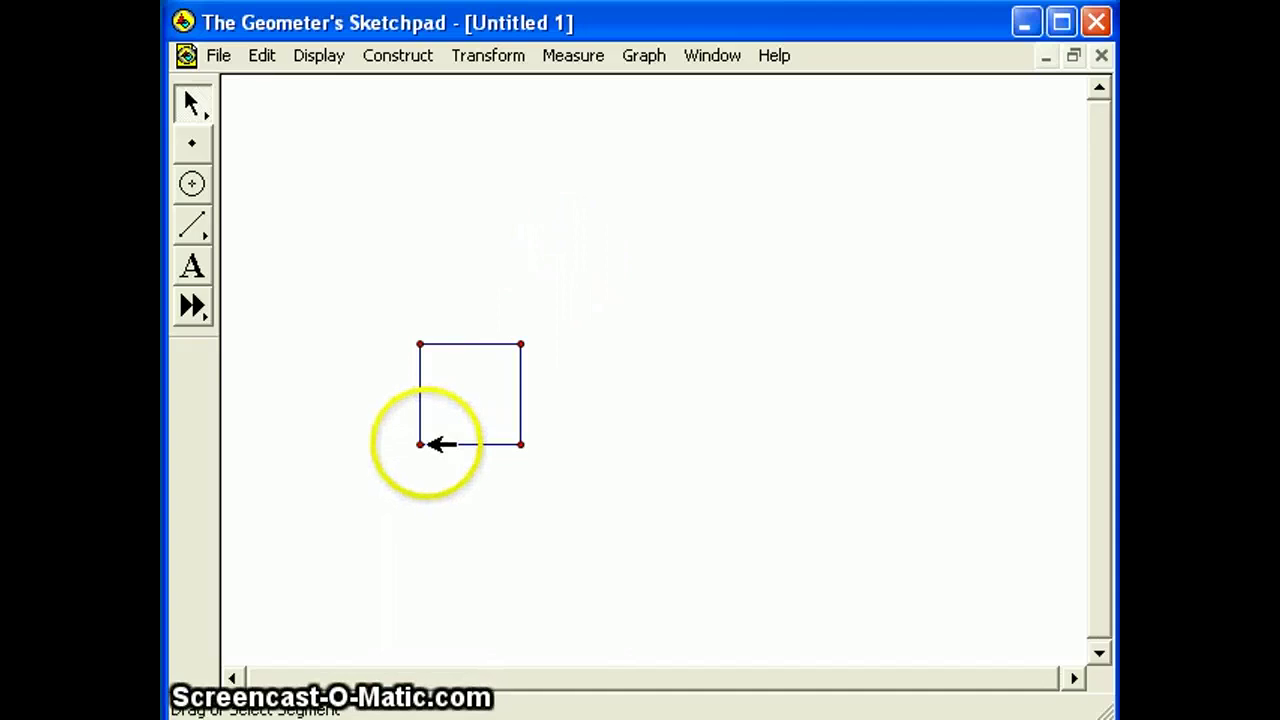
pyautogui.moveTo(420, 444); pyautogui.dragTo(406, 401)
pyautogui.moveTo(520, 445); pyautogui.dragTo(607, 419)
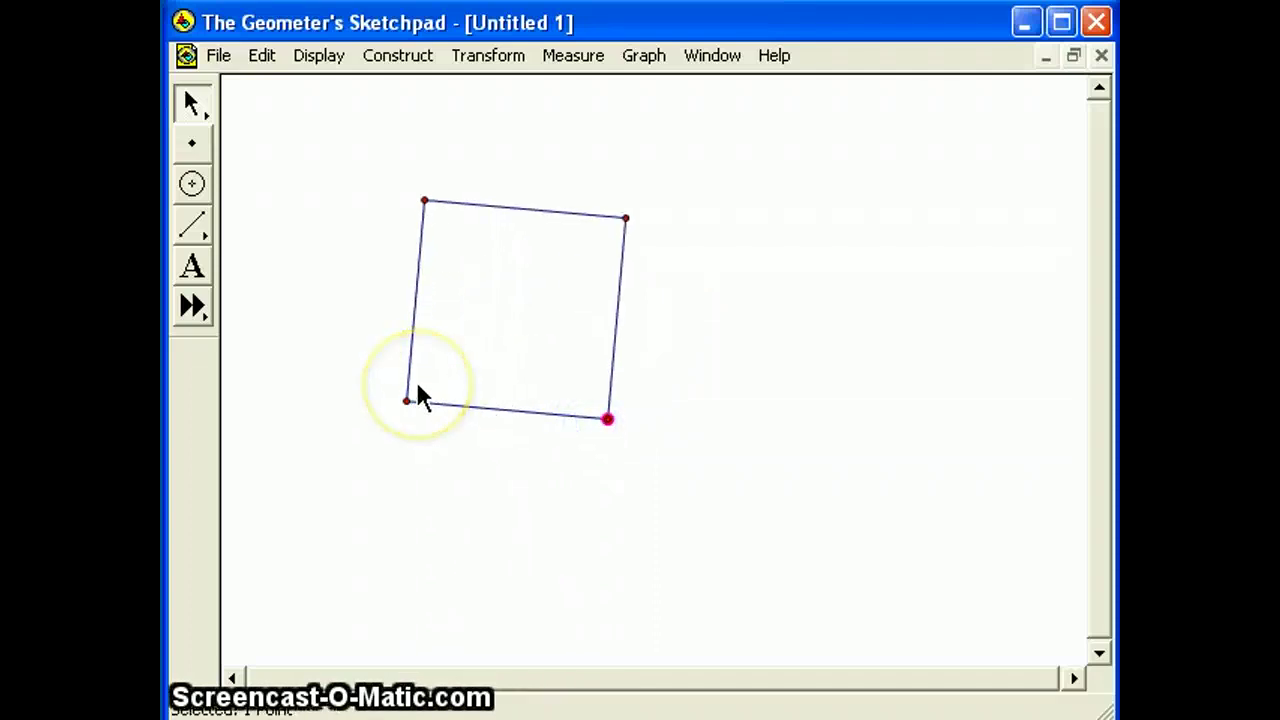